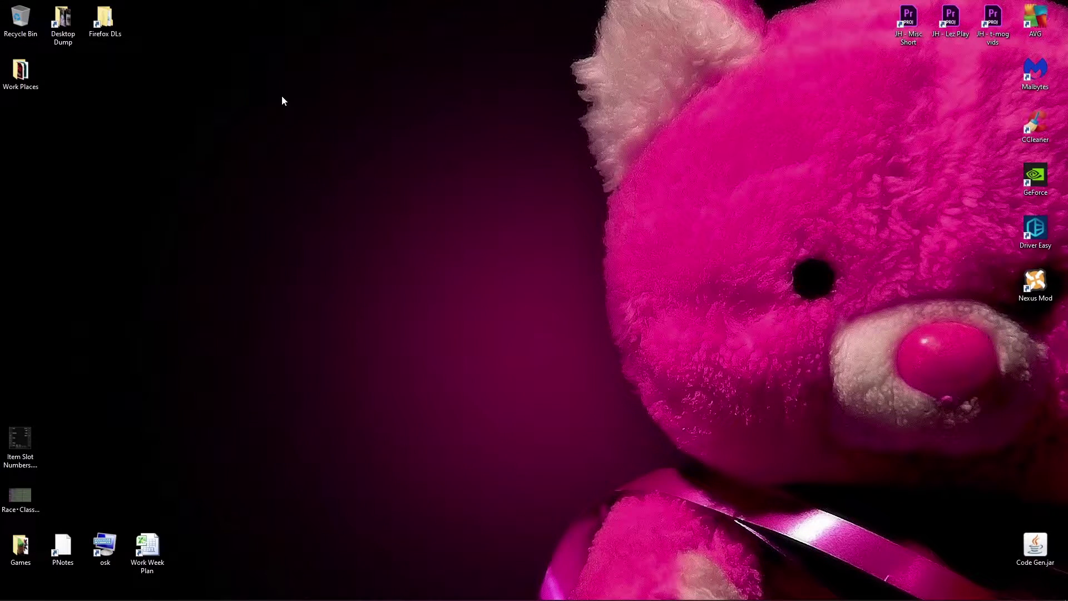
# Restore Firefox from the taskbar, showing a new tab beside two YouTube tabs.
pyautogui.moveTo(223, 64); pyautogui.dragTo(565, 220)
pyautogui.moveTo(471, 167); pyautogui.dragTo(264, 361)
pyautogui.moveTo(223, 137); pyautogui.dragTo(612, 167)
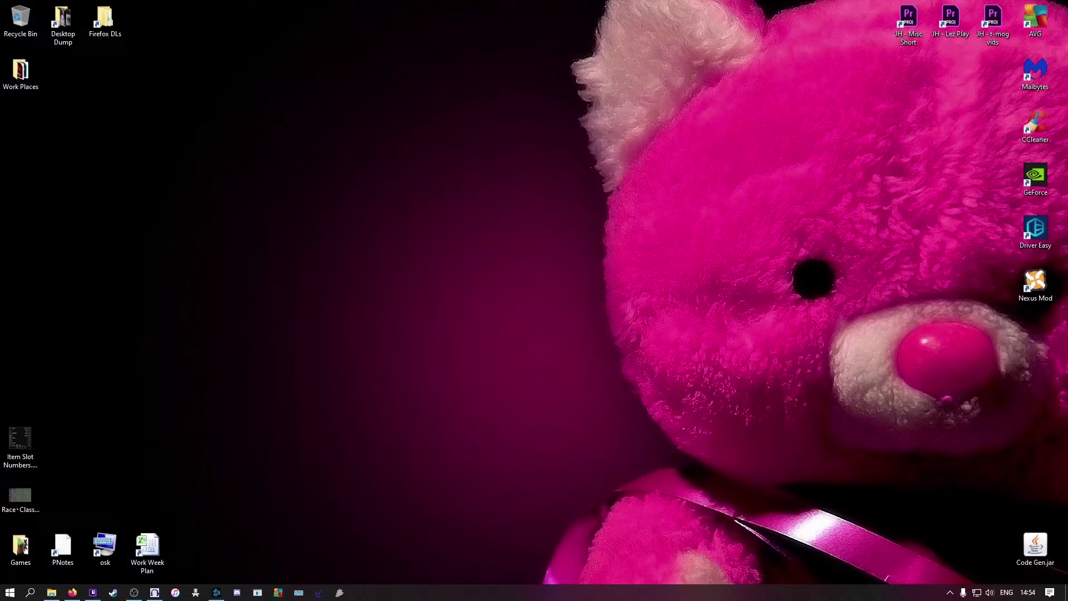
pyautogui.click(71, 594)
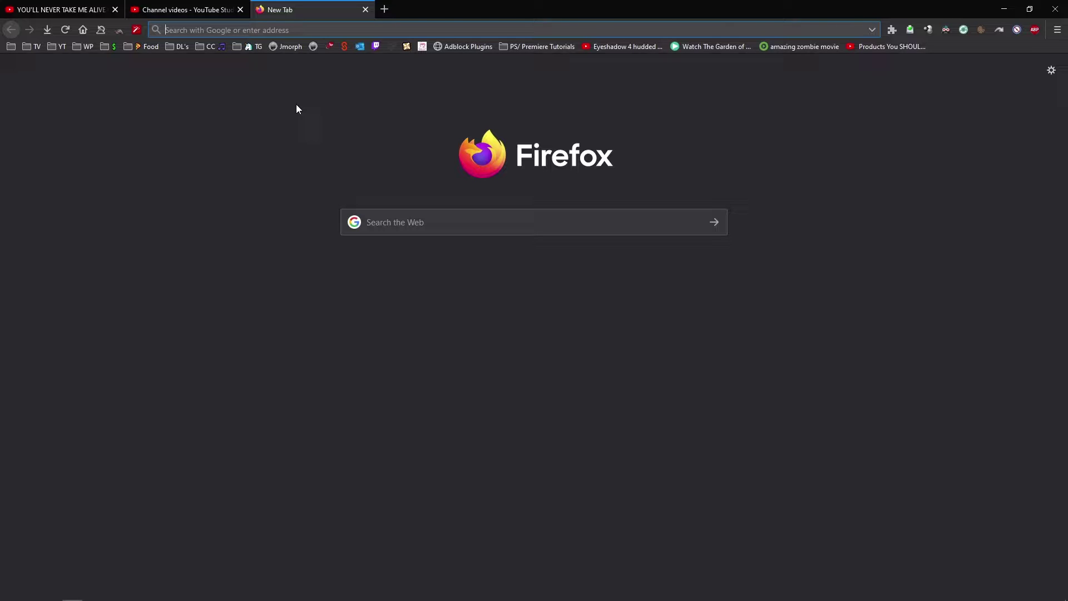
# Search the web for 'curse forge' from Firefox's new tab page.
pyautogui.click(406, 225)
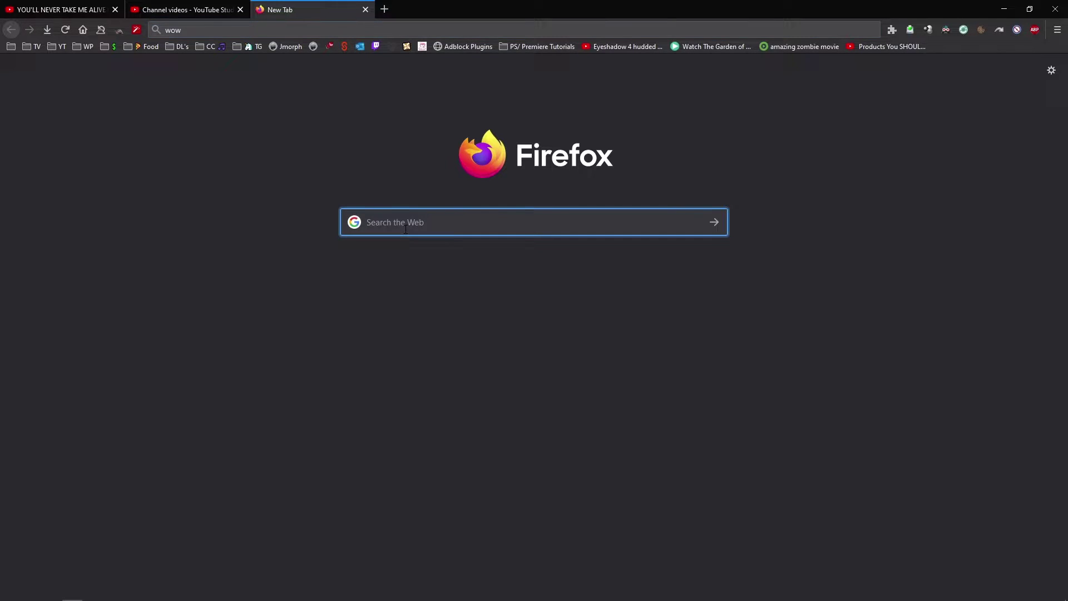
pyautogui.write('curse forge')
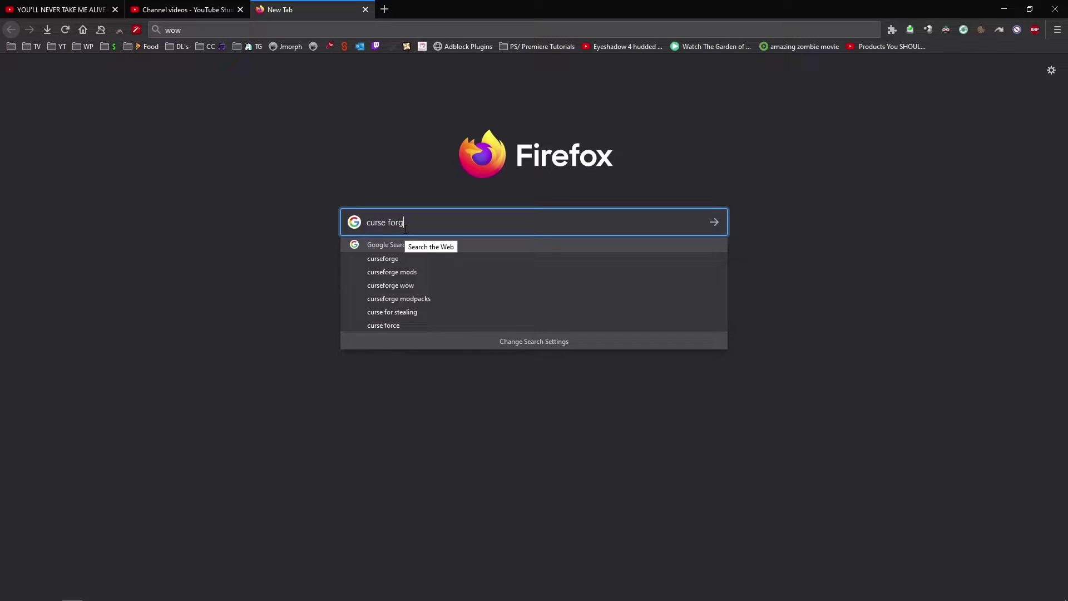
pyautogui.press('Return')
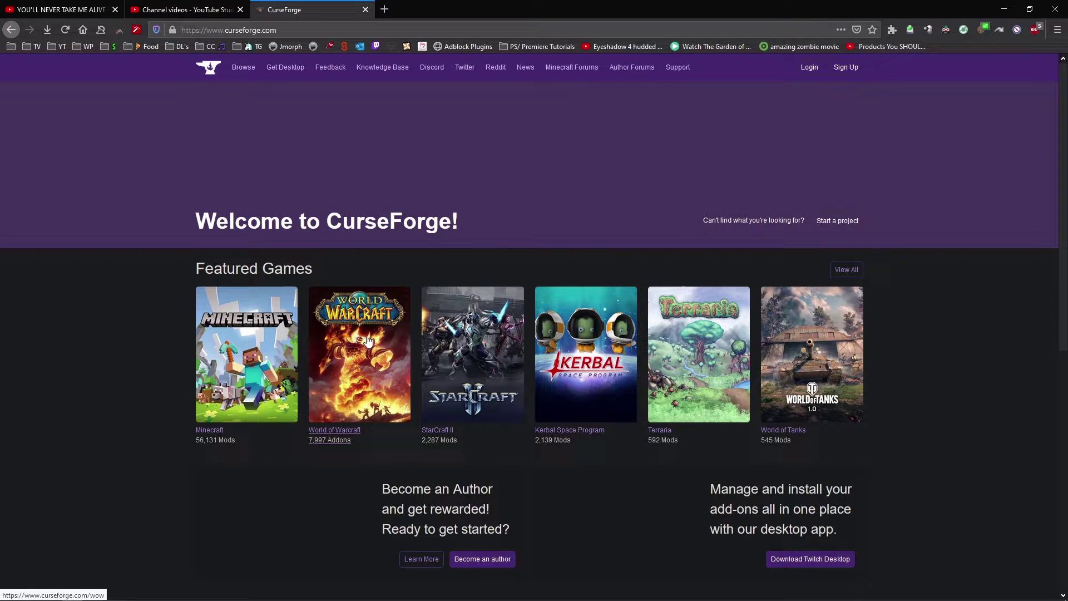
# Open CurseForge's World of Warcraft All Addons list and scroll down to Pawn.
pyautogui.click(351, 362)
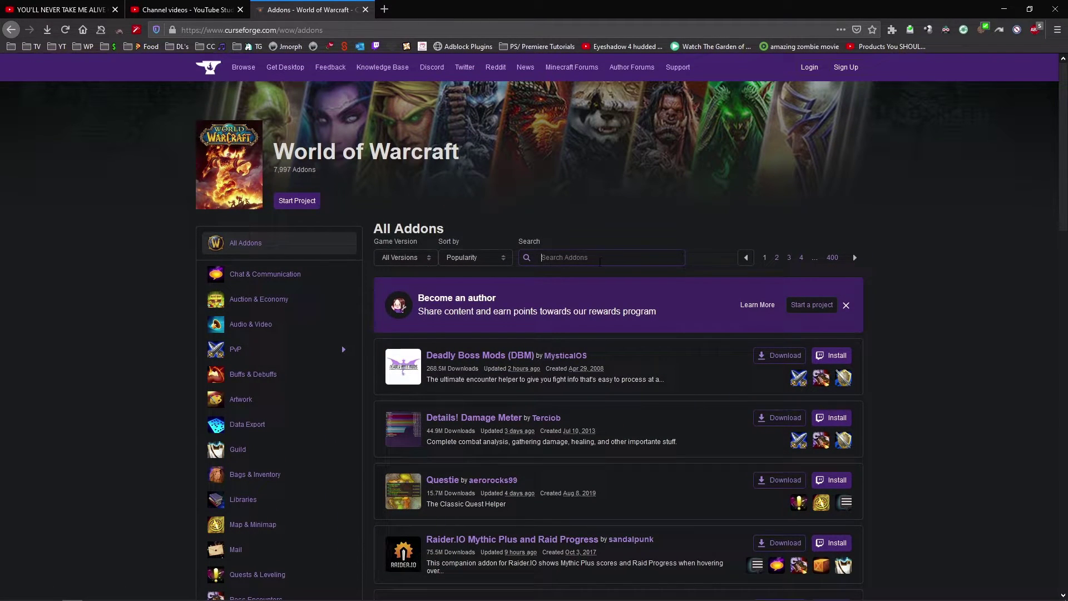
pyautogui.moveTo(299, 352)
pyautogui.scroll(-4, 300, 352)
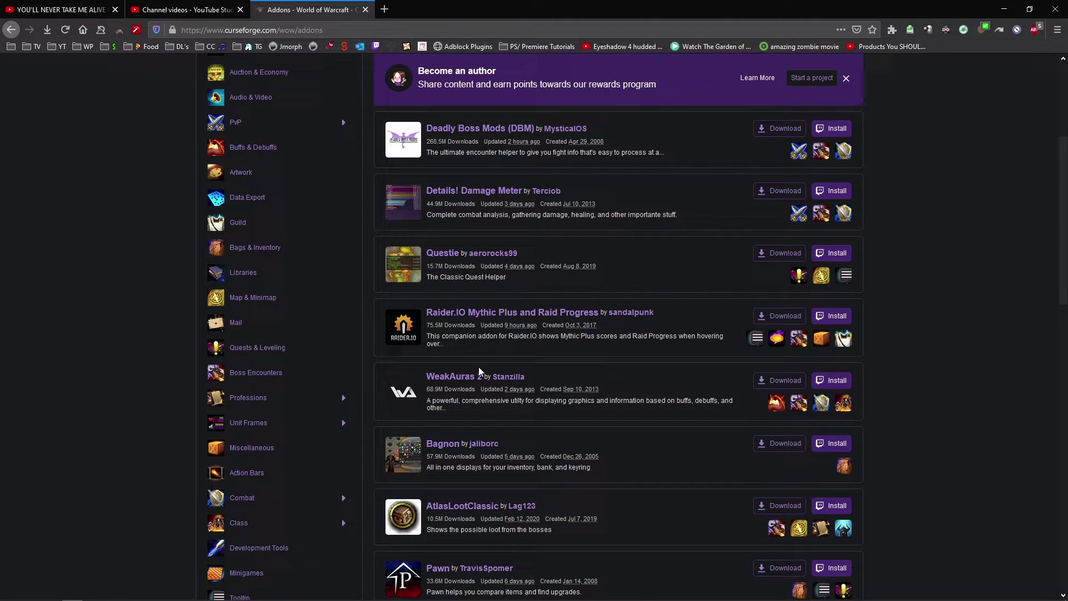
pyautogui.scroll(-4, 557, 384)
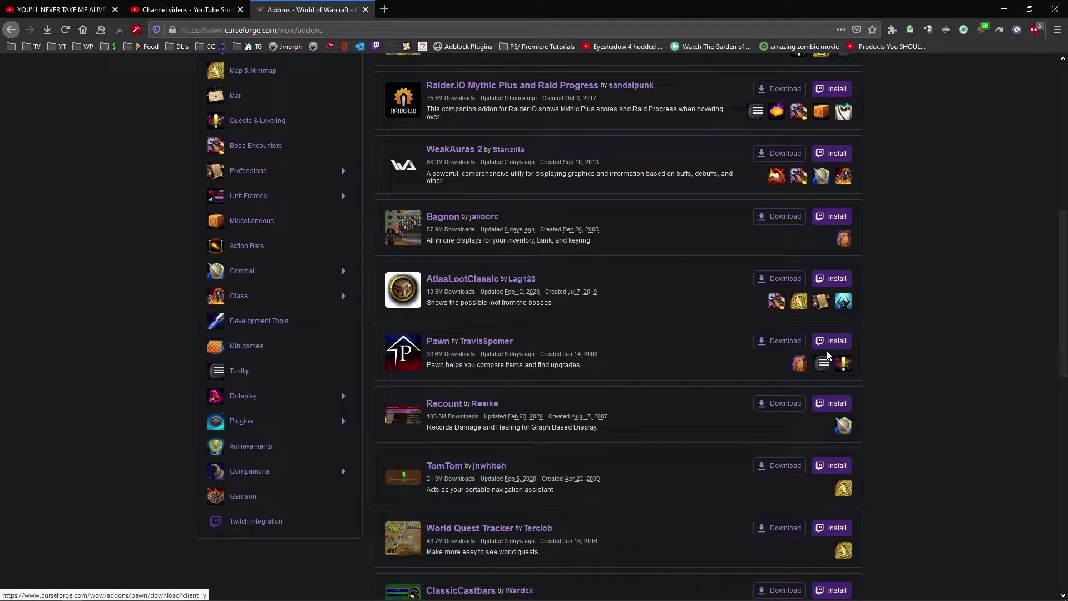
# Download and save Pawn-2.3.23.zip, then bring up its actions in the downloads bar.
pyautogui.click(781, 348)
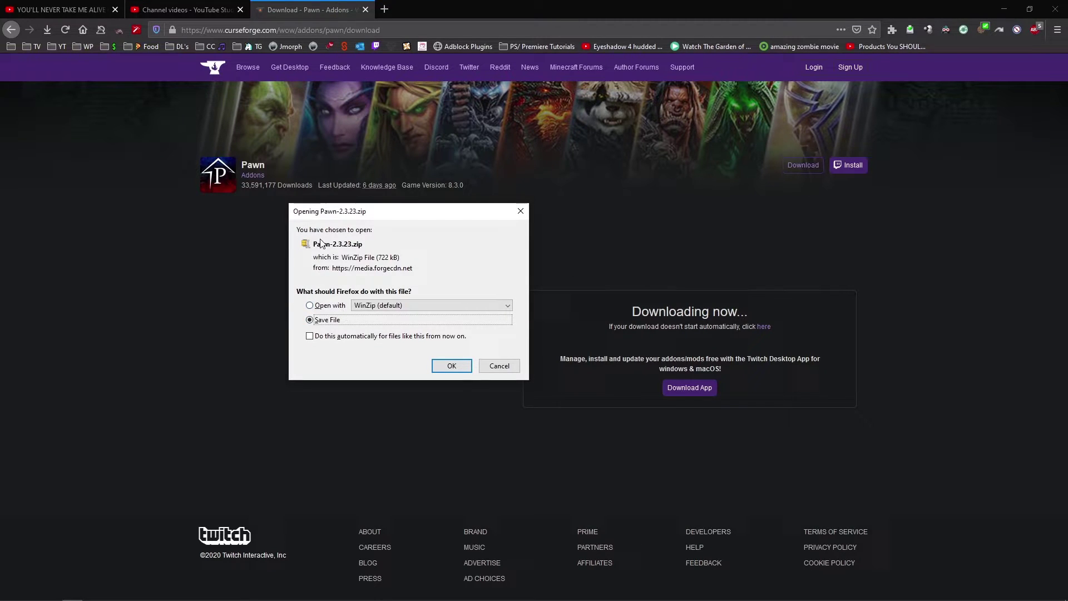
pyautogui.click(450, 368)
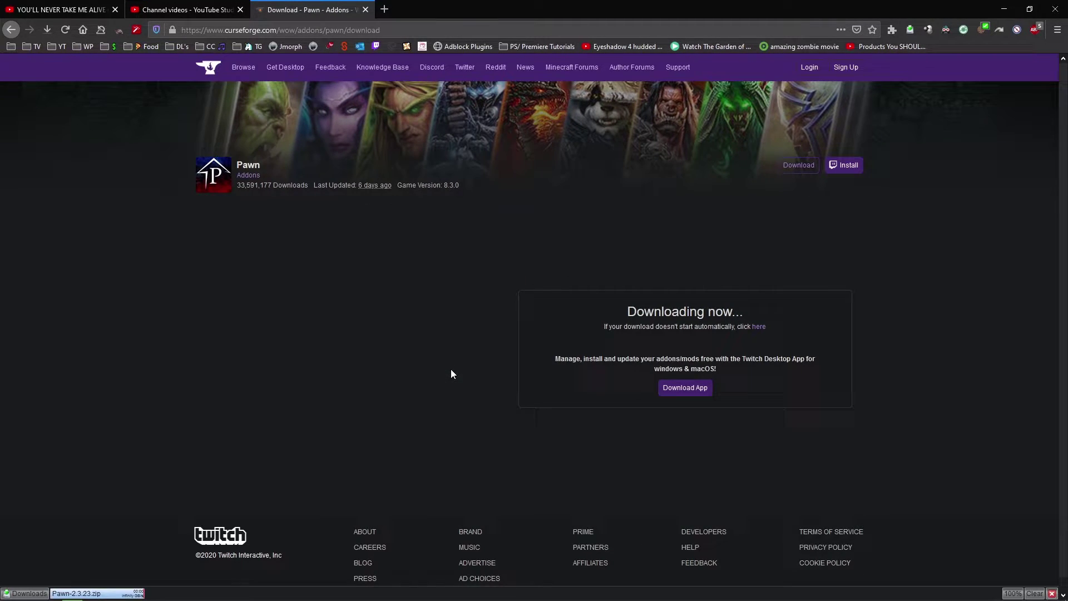
pyautogui.rightClick(101, 592)
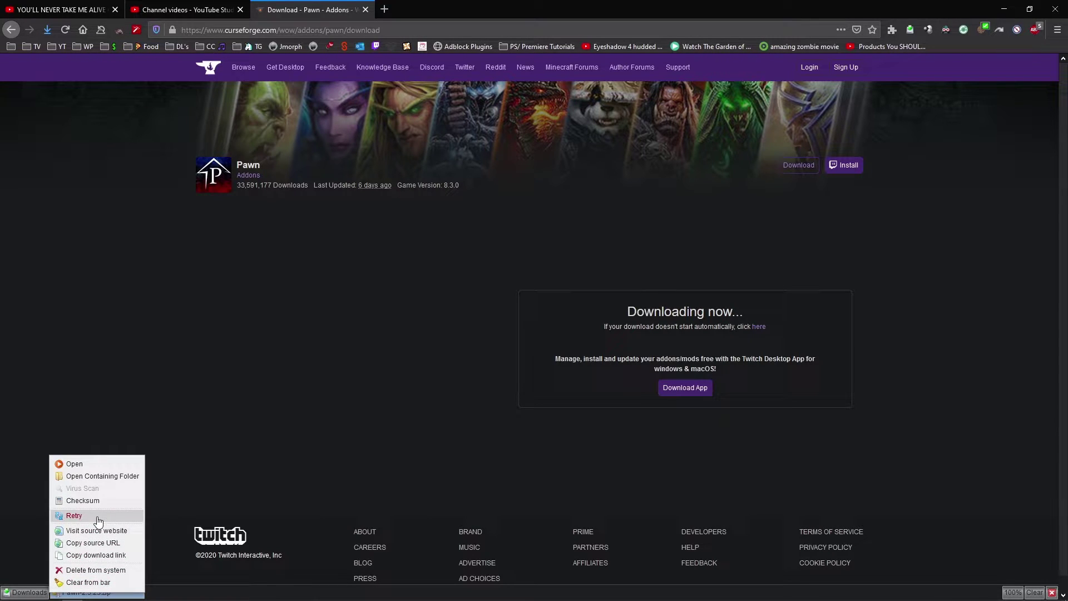
# Open the Firefox DLs folder holding Pawn-2.3.23.zip and minimize Firefox behind it.
pyautogui.click(93, 477)
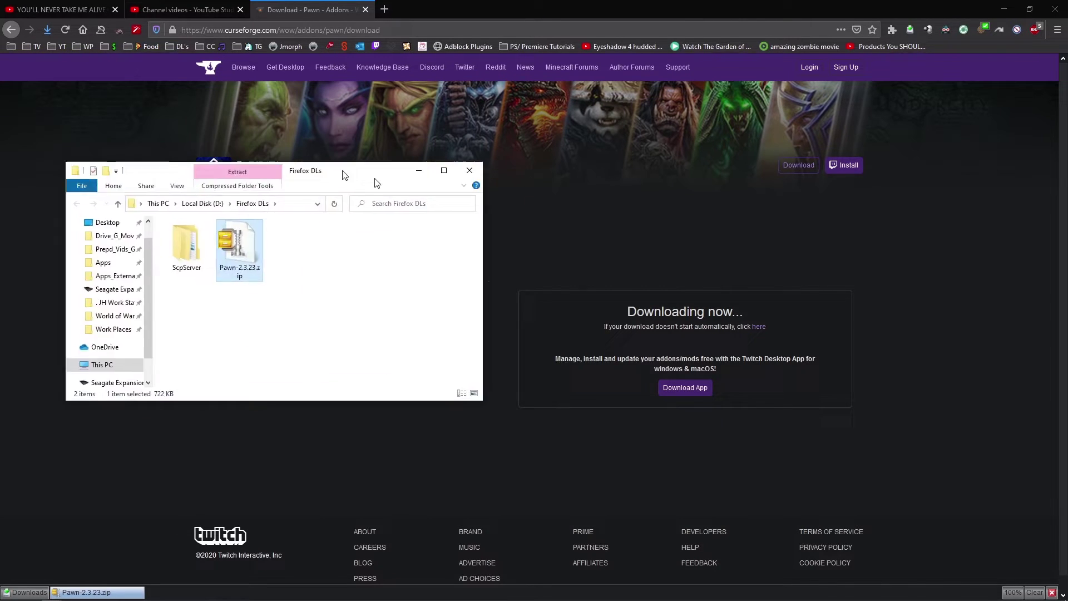
pyautogui.click(1004, 10)
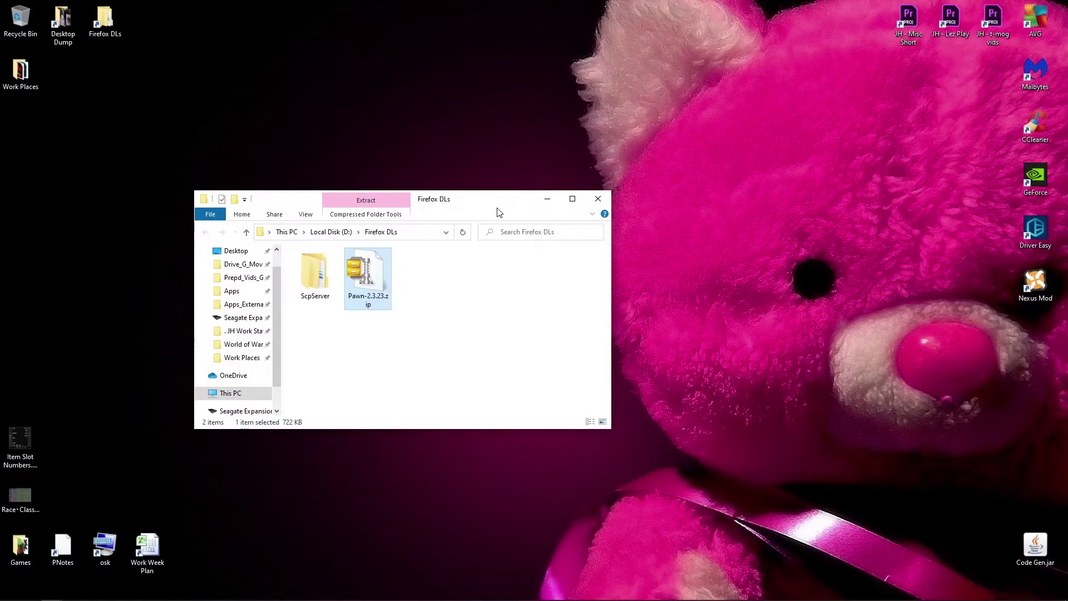
pyautogui.moveTo(489, 203); pyautogui.dragTo(515, 136)
pyautogui.moveTo(457, 255); pyautogui.dragTo(403, 237)
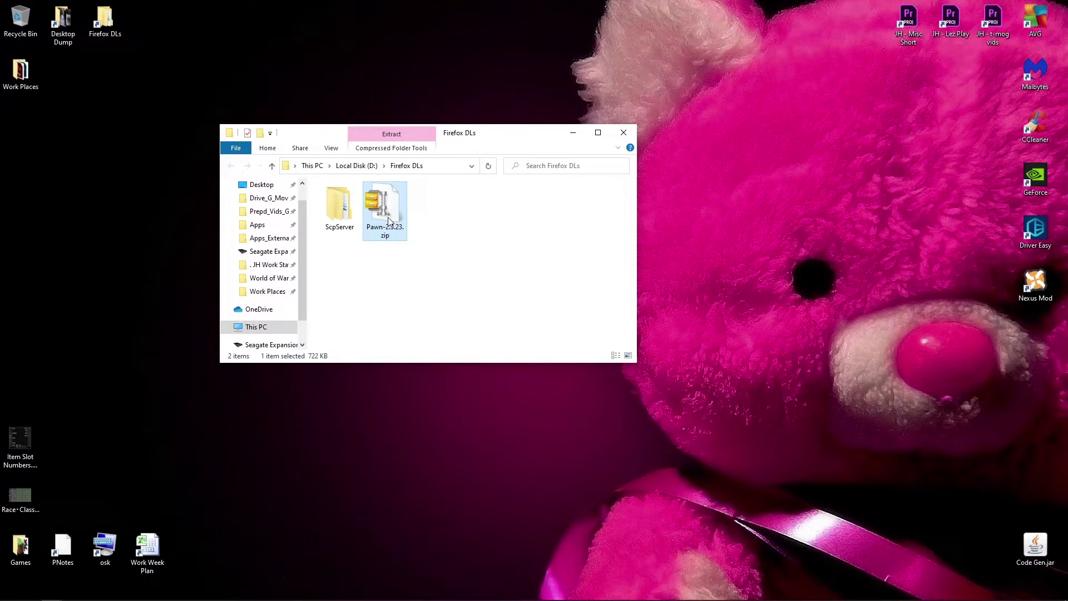
# Extract Pawn-2.3.23.zip in place with 7-Zip's Extract Here, creating a Pawn folder.
pyautogui.rightClick(392, 207)
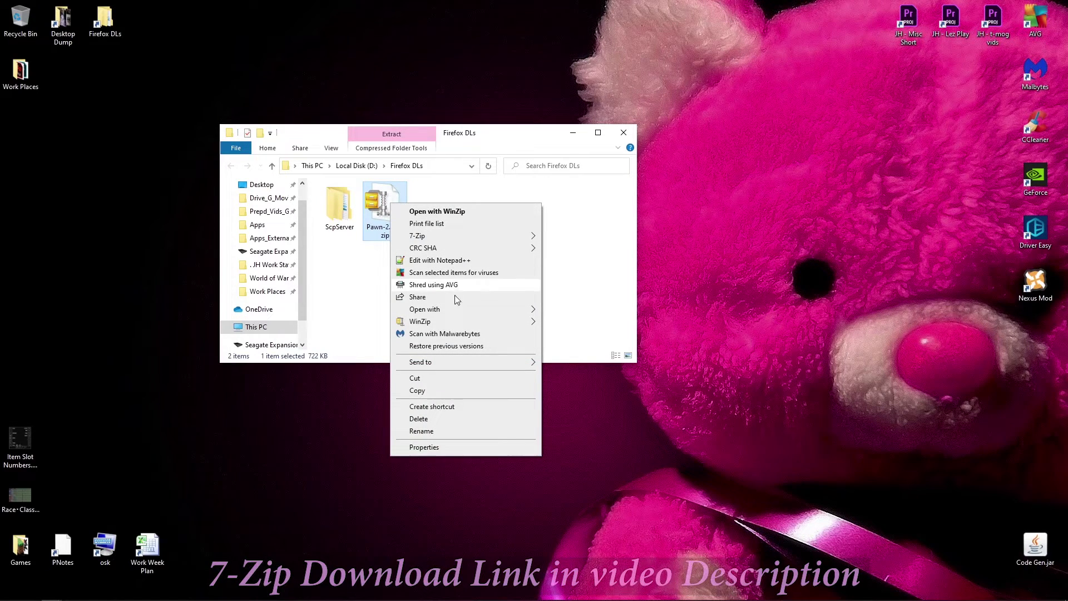
pyautogui.moveTo(448, 325)
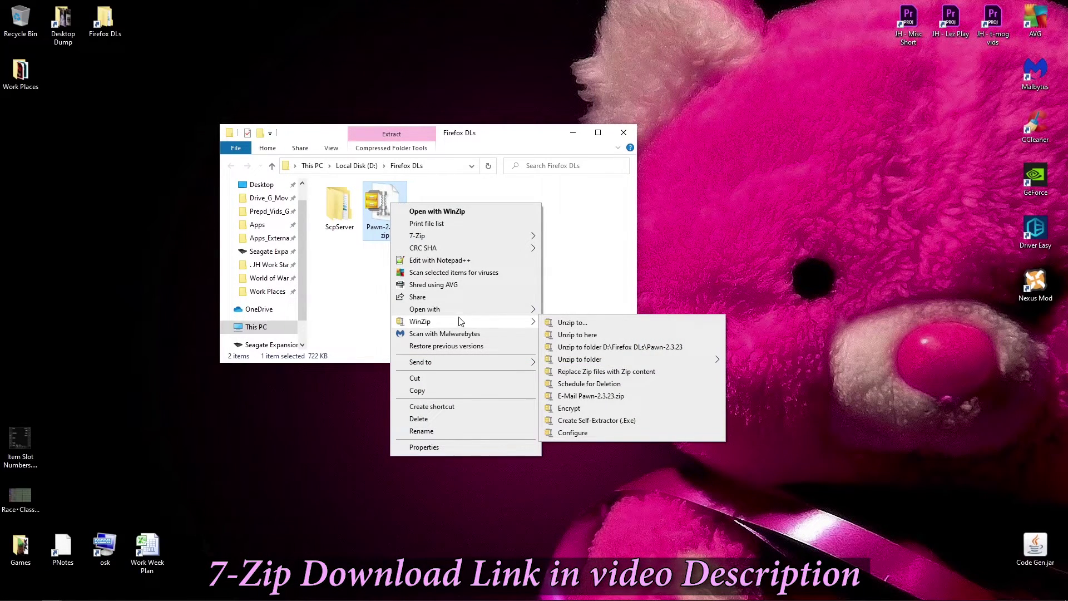
pyautogui.moveTo(416, 240)
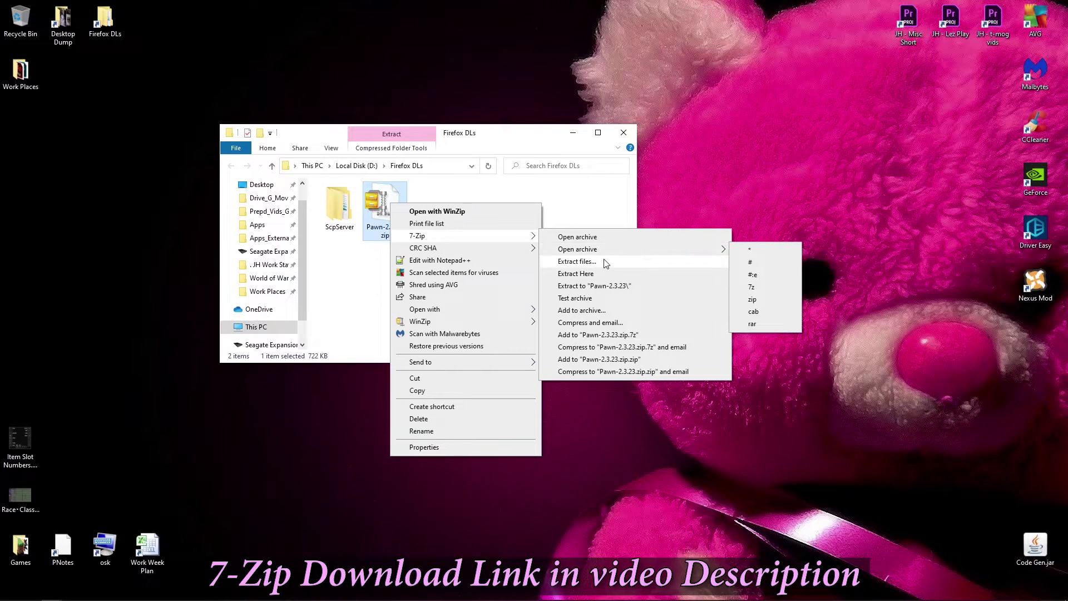
pyautogui.click(607, 272)
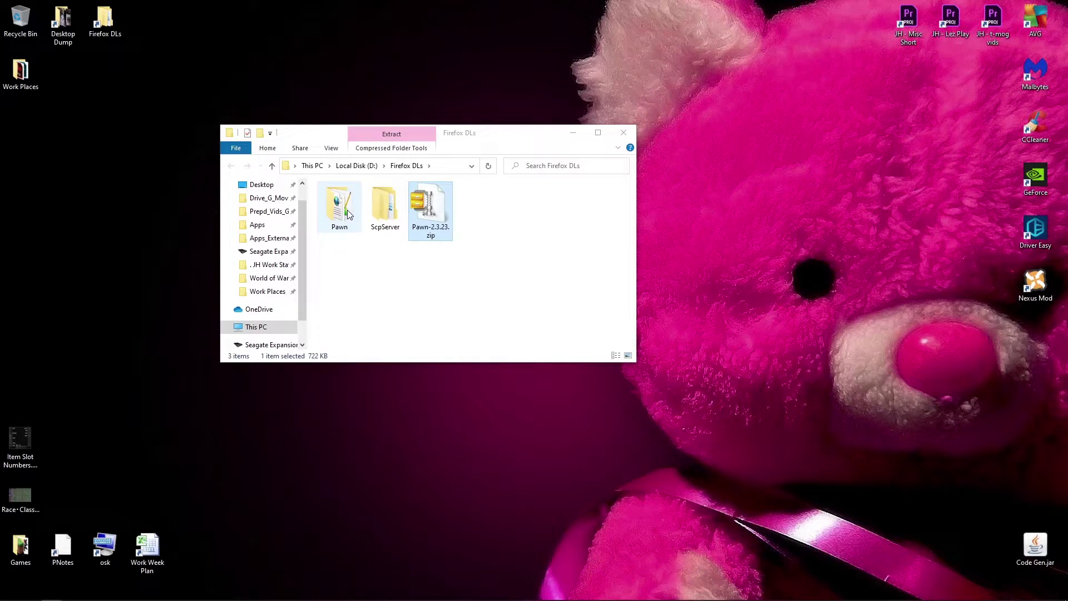
# Permanently delete Pawn-2.3.23.zip with Shift+Delete, then select the Pawn folder.
pyautogui.click(333, 229)
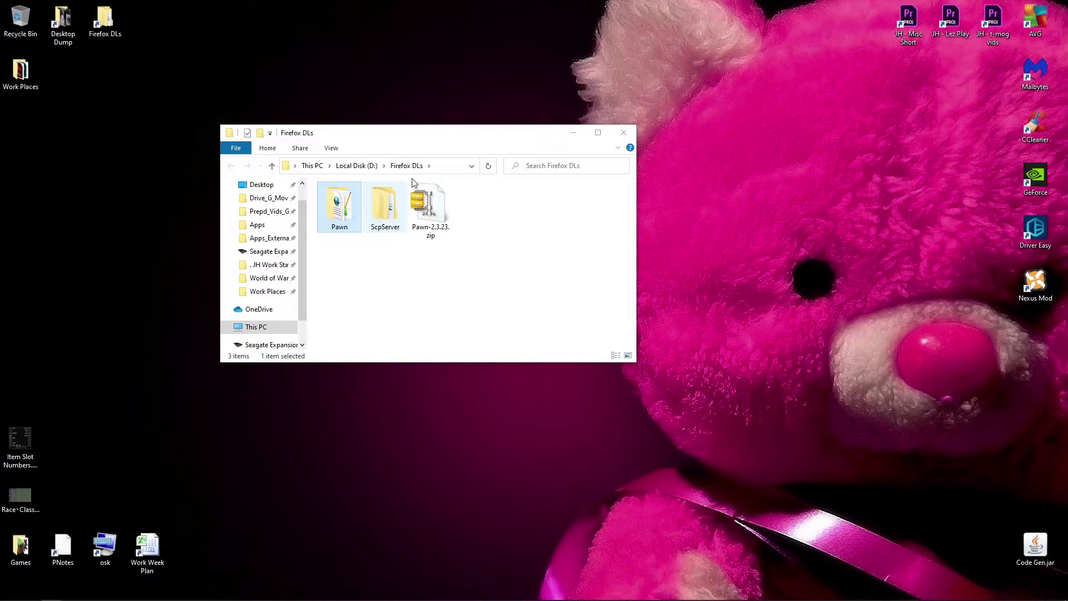
pyautogui.moveTo(472, 270); pyautogui.dragTo(404, 184)
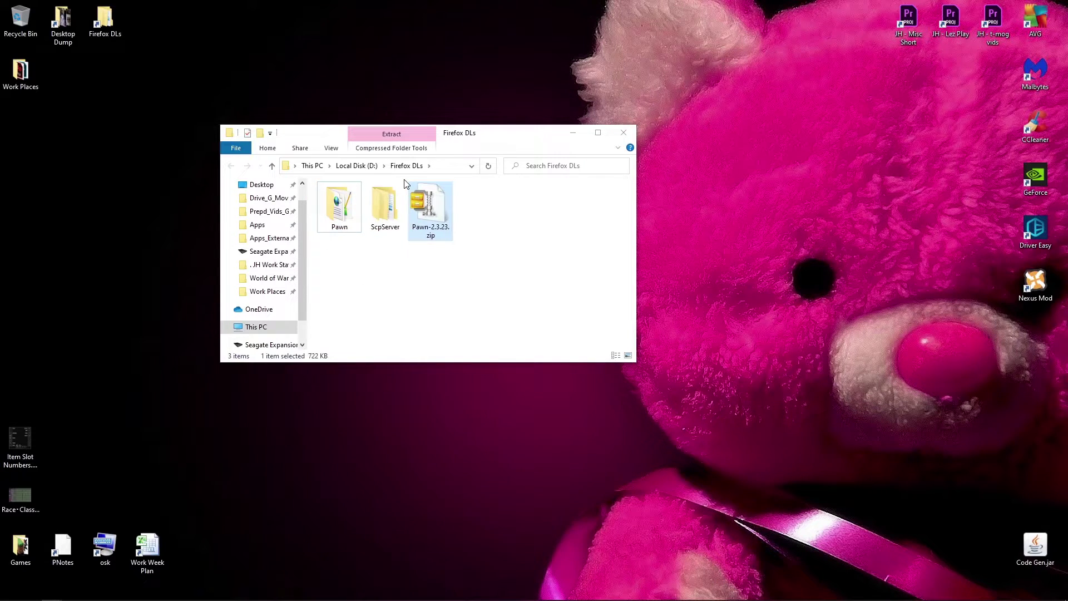
pyautogui.hotkey('shift', 'Delete')
pyautogui.press('Return')
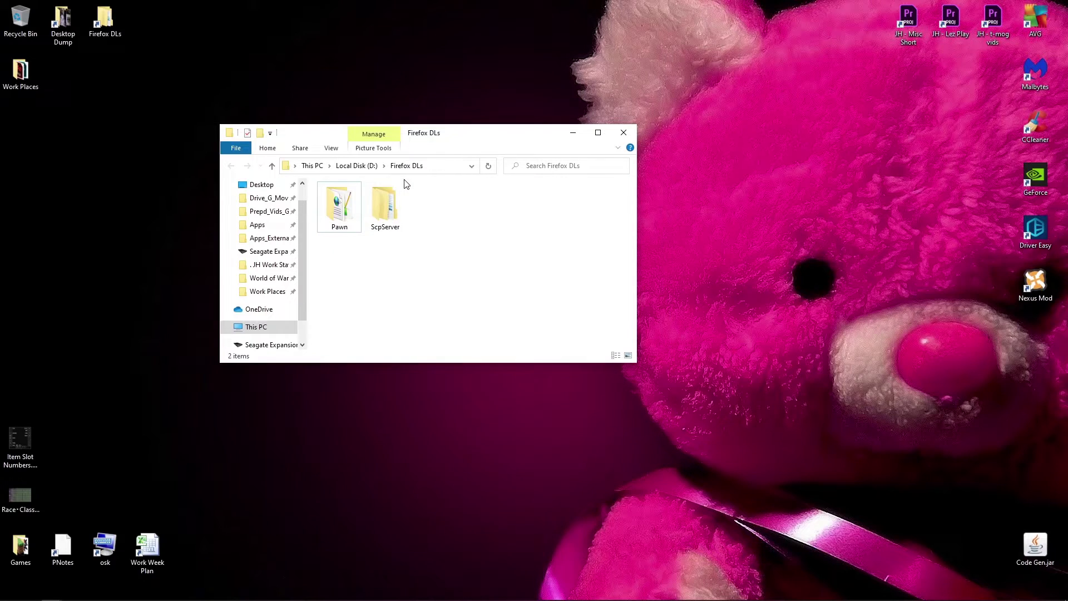
pyautogui.click(350, 206)
pyautogui.moveTo(365, 218); pyautogui.dragTo(414, 137)
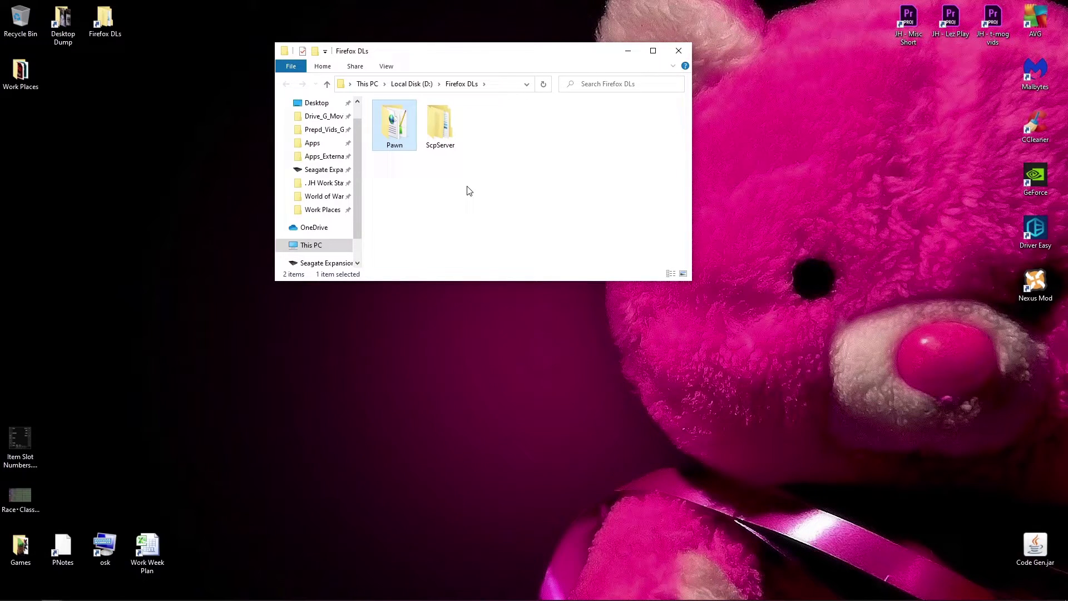
# Open a second Explorer window and browse to Program Files (x86) on Windows (C:).
pyautogui.hotkey('ctrl', 'n')
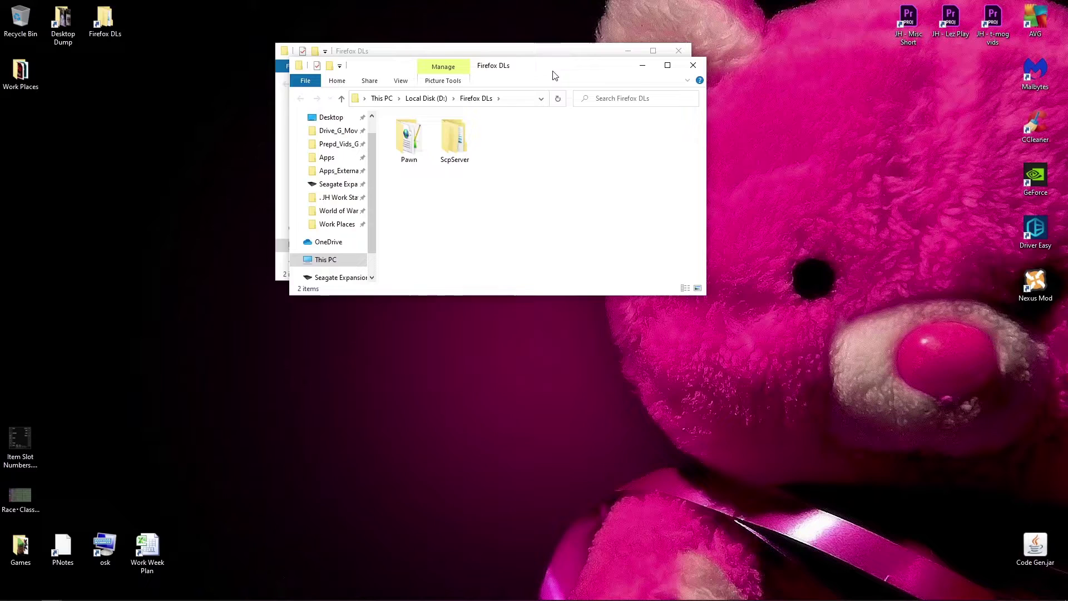
pyautogui.moveTo(551, 70); pyautogui.dragTo(556, 266)
pyautogui.moveTo(328, 340); pyautogui.dragTo(346, 354)
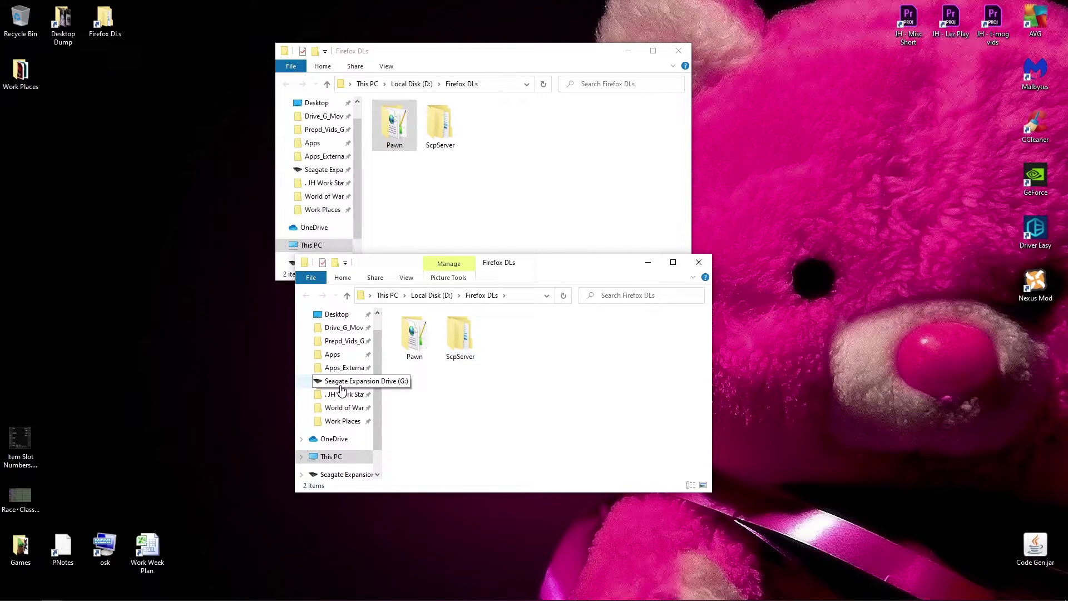
pyautogui.scroll(1, 340, 394)
pyautogui.scroll(-1, 337, 412)
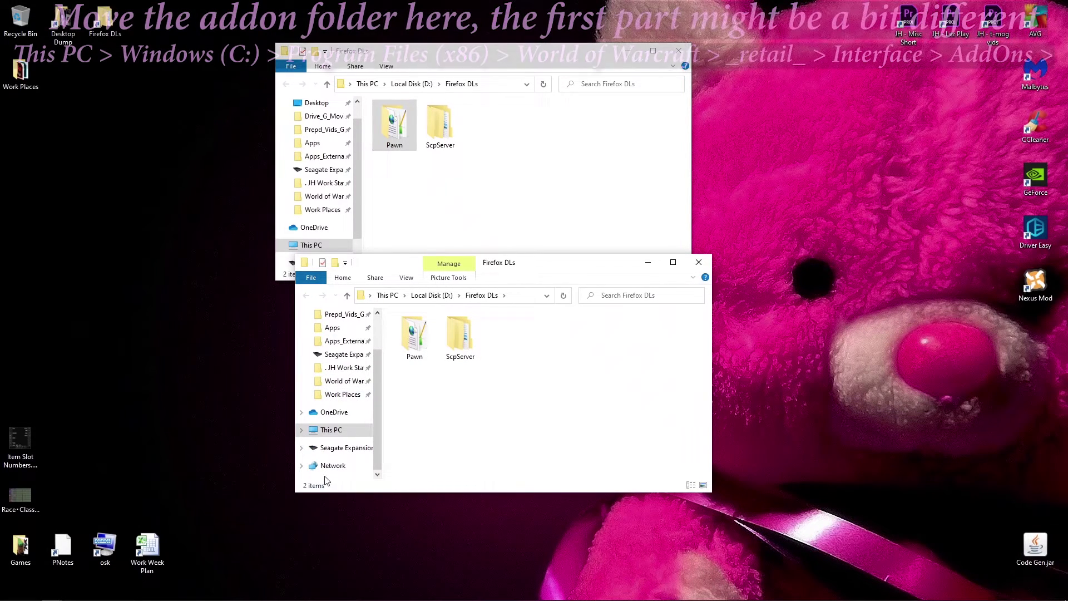
pyautogui.click(331, 430)
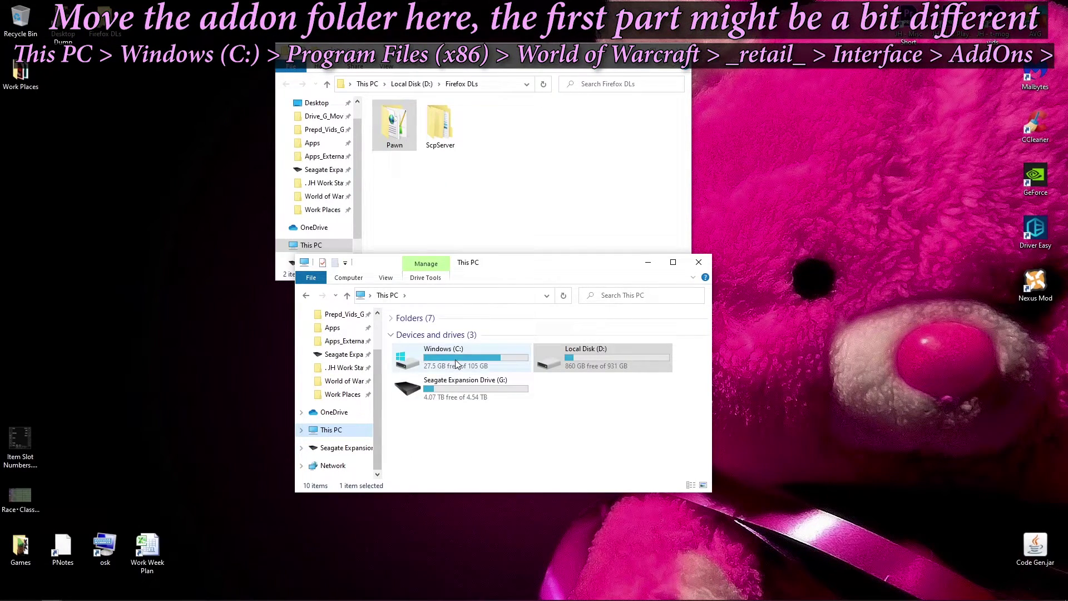
pyautogui.doubleClick(457, 362)
pyautogui.scroll(-1, 455, 367)
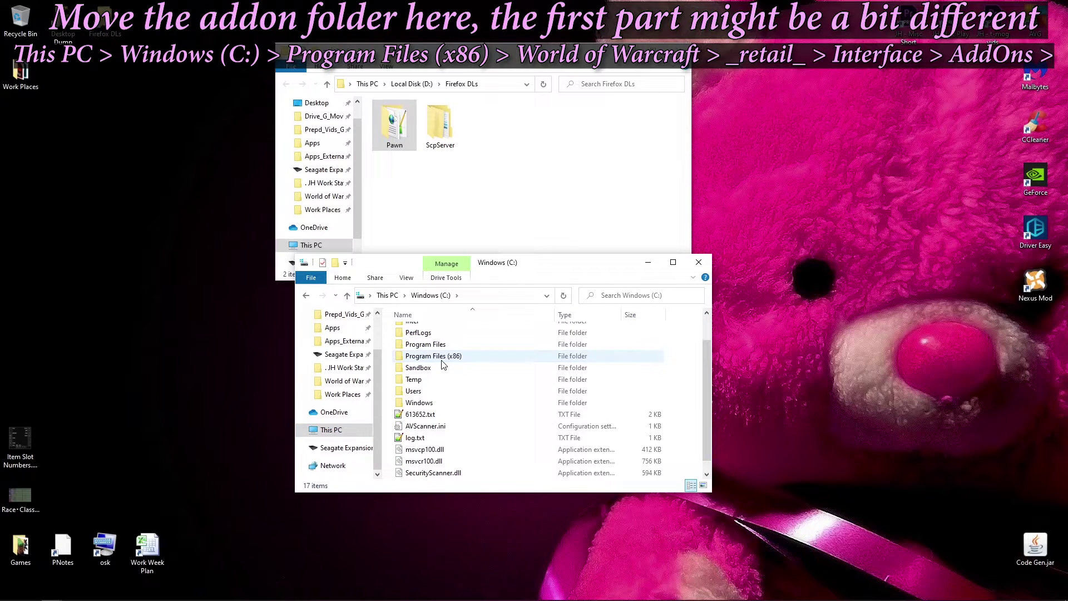
pyautogui.doubleClick(445, 355)
pyautogui.scroll(-3, 444, 364)
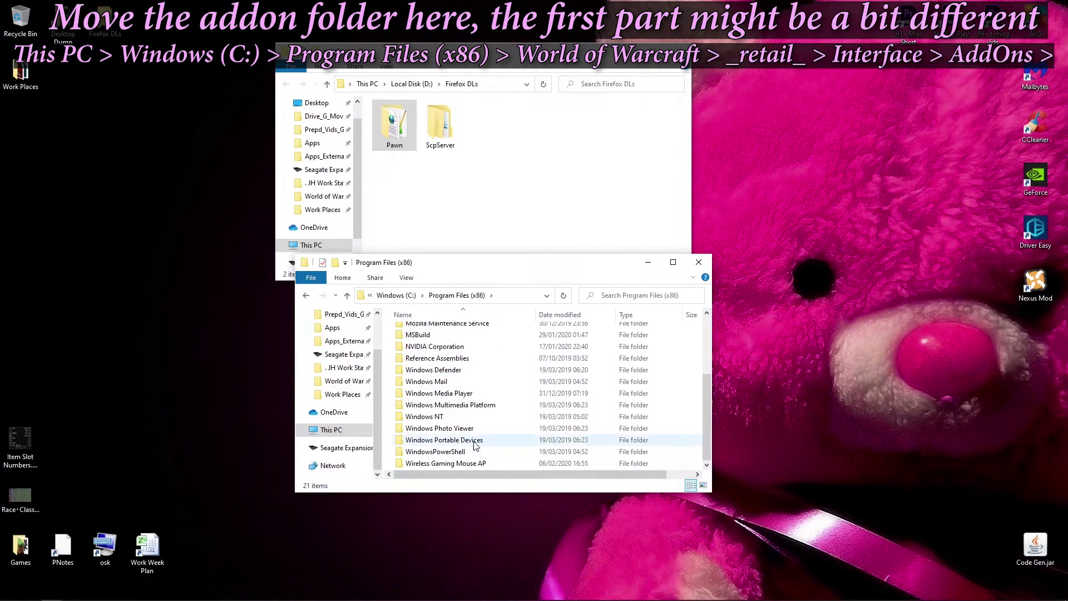
pyautogui.scroll(3, 492, 390)
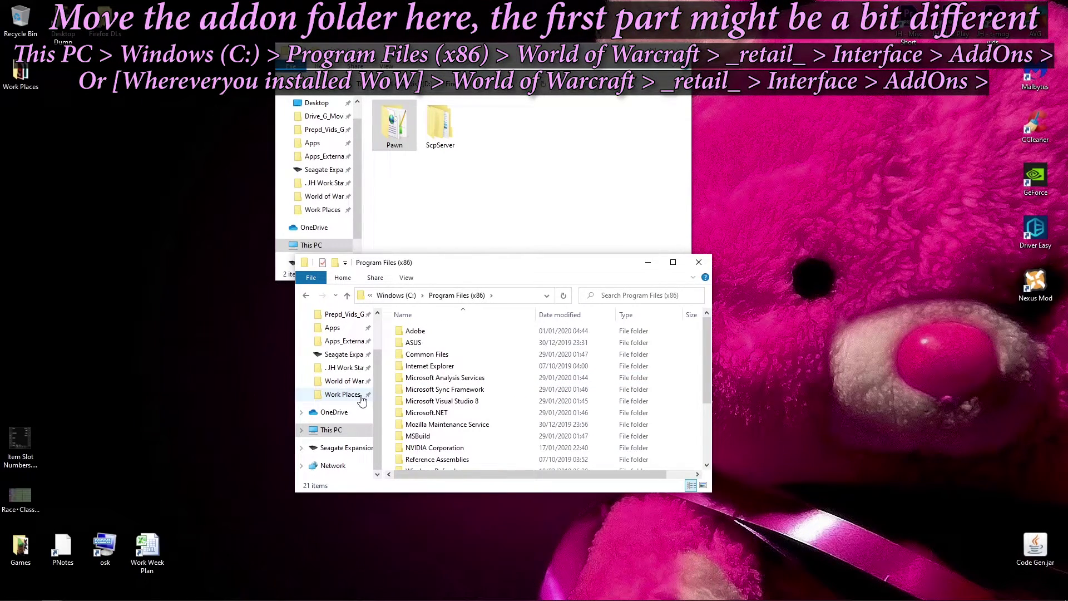
# Go through the Apps folder into Blizzard Bnet\World of Warcraft\_retail_.
pyautogui.click(341, 384)
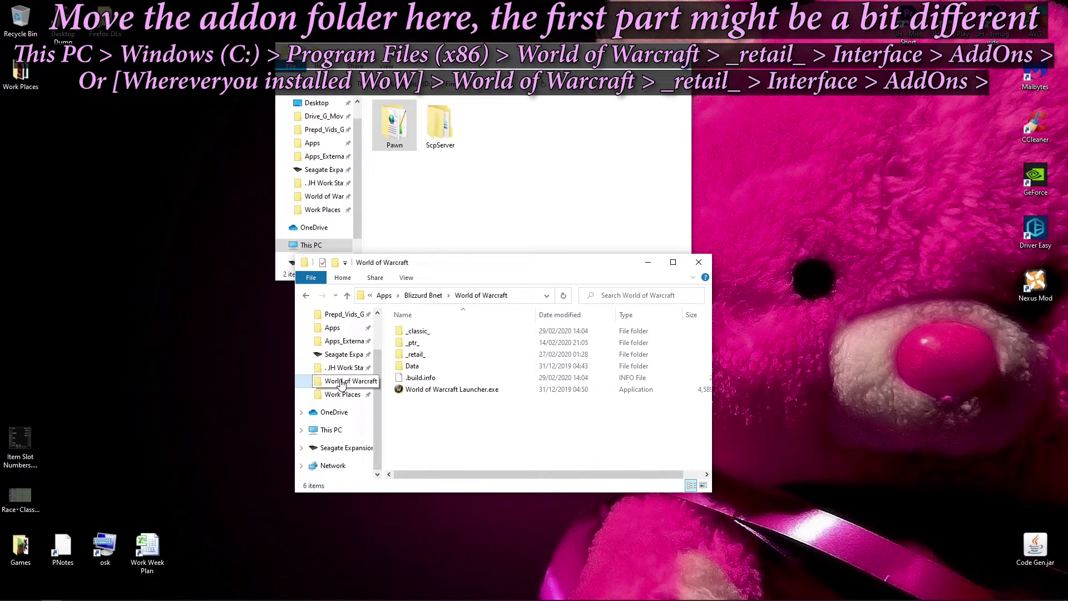
pyautogui.scroll(1, 334, 389)
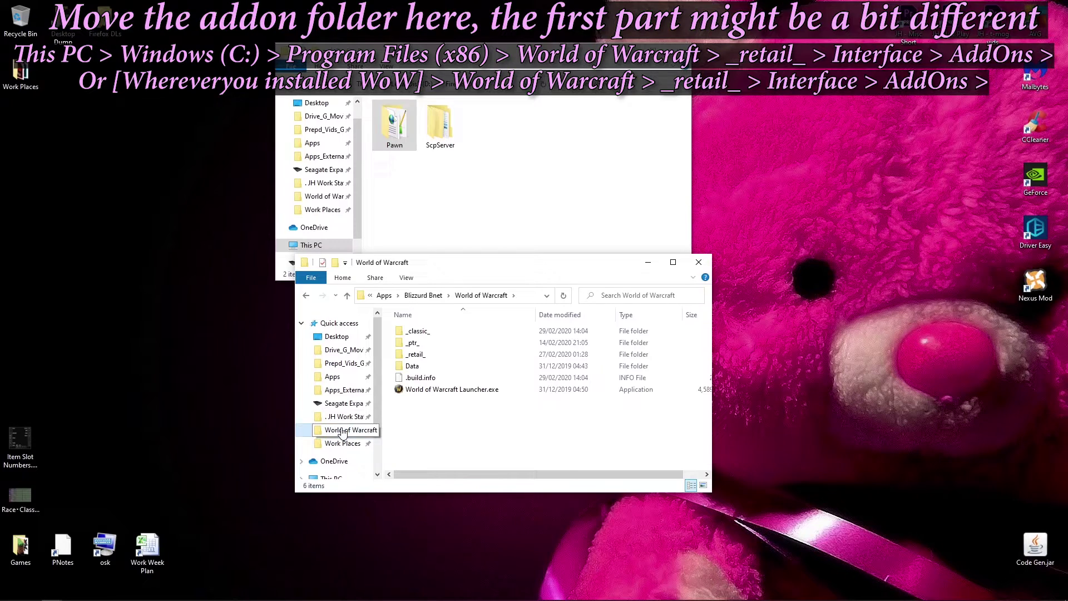
pyautogui.click(384, 296)
pyautogui.click(433, 296)
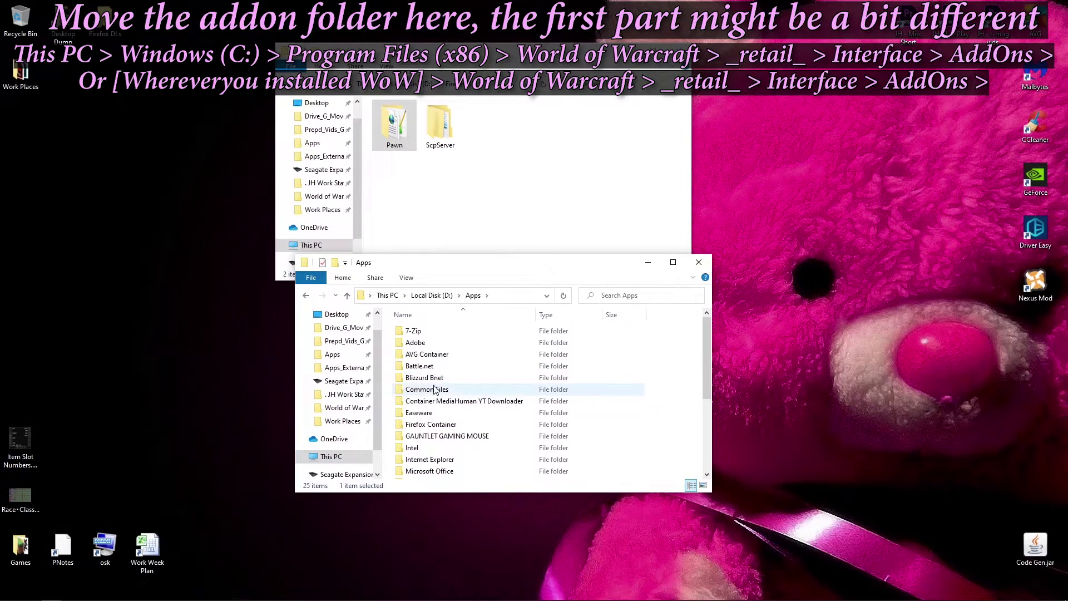
pyautogui.doubleClick(424, 378)
pyautogui.doubleClick(430, 332)
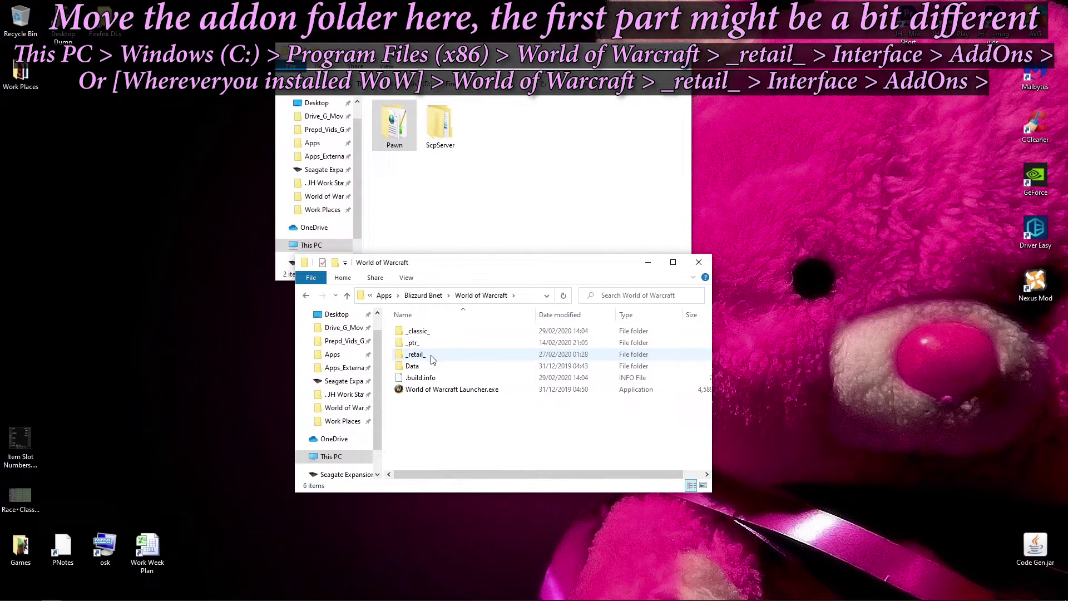
pyautogui.doubleClick(416, 355)
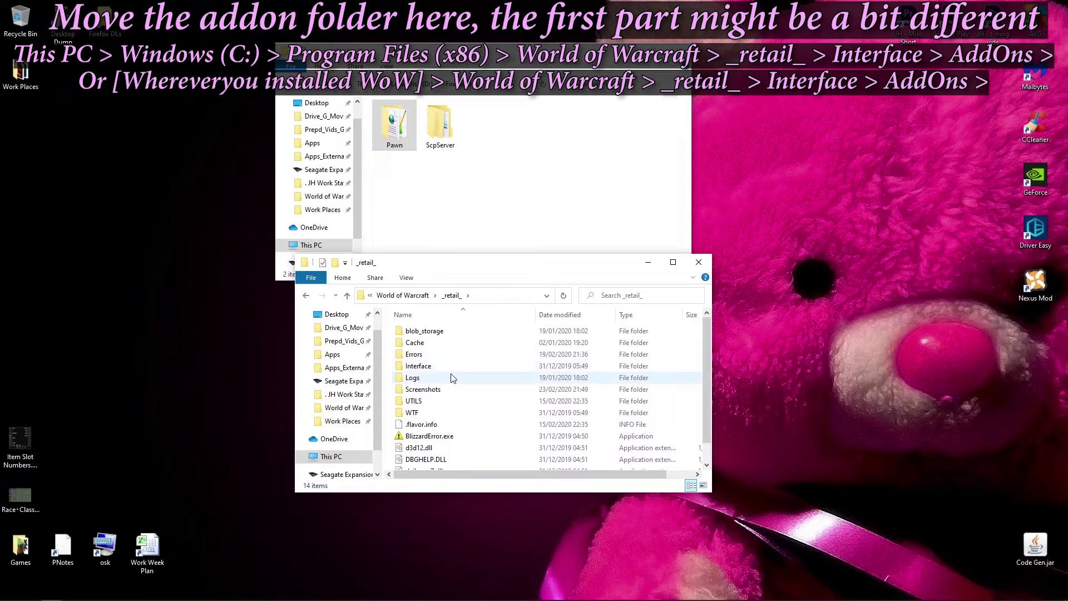
# Open Interface and then AddOns, showing its 151 items.
pyautogui.scroll(-1, 452, 381)
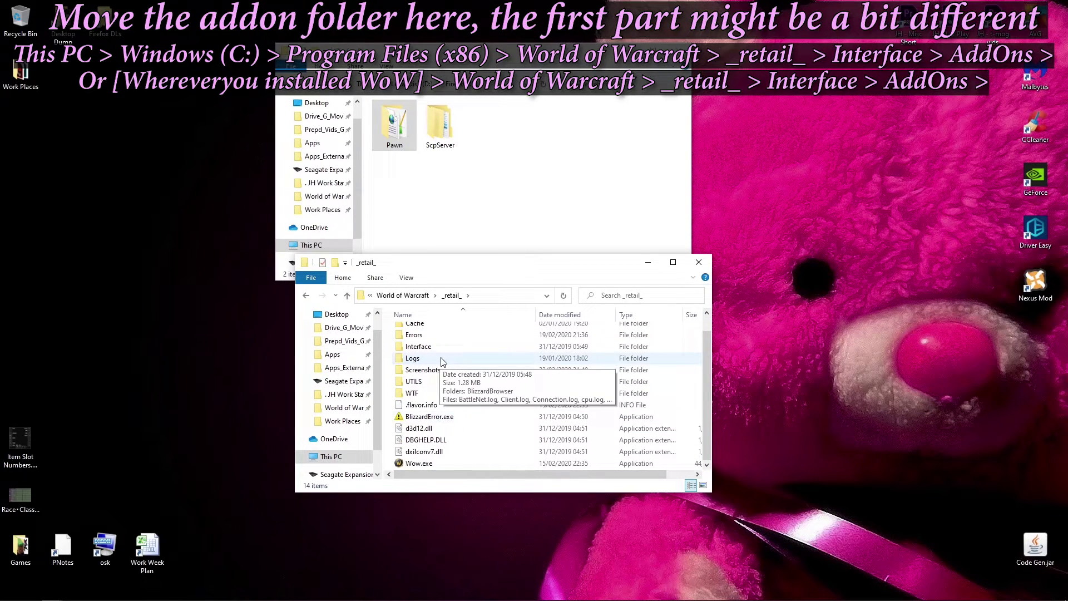
pyautogui.scroll(1, 450, 370)
pyautogui.doubleClick(437, 369)
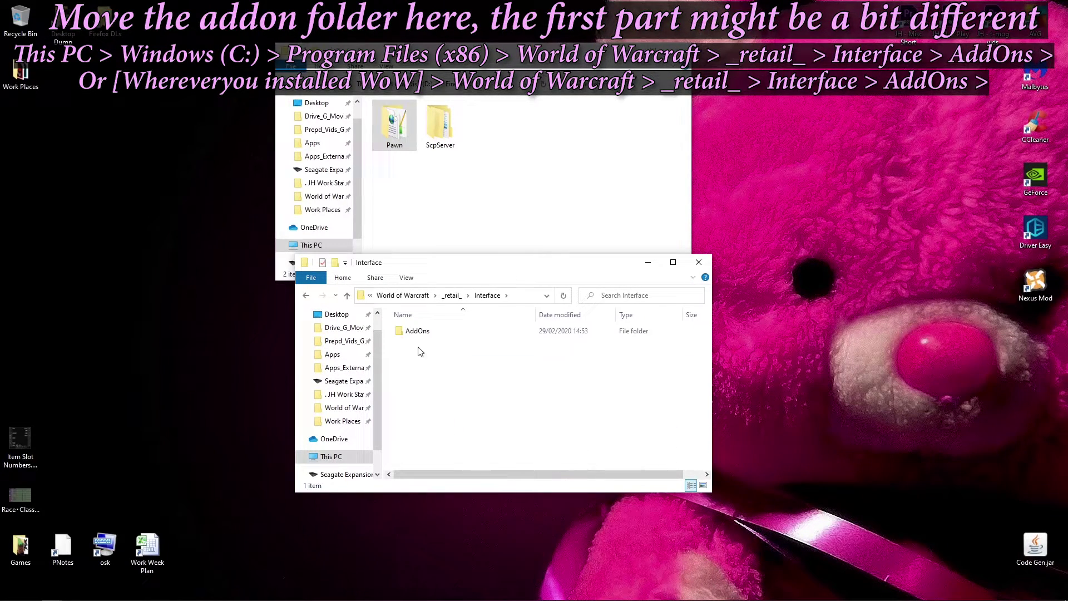
pyautogui.click(413, 333)
pyautogui.doubleClick(412, 333)
pyautogui.scroll(-8, 412, 356)
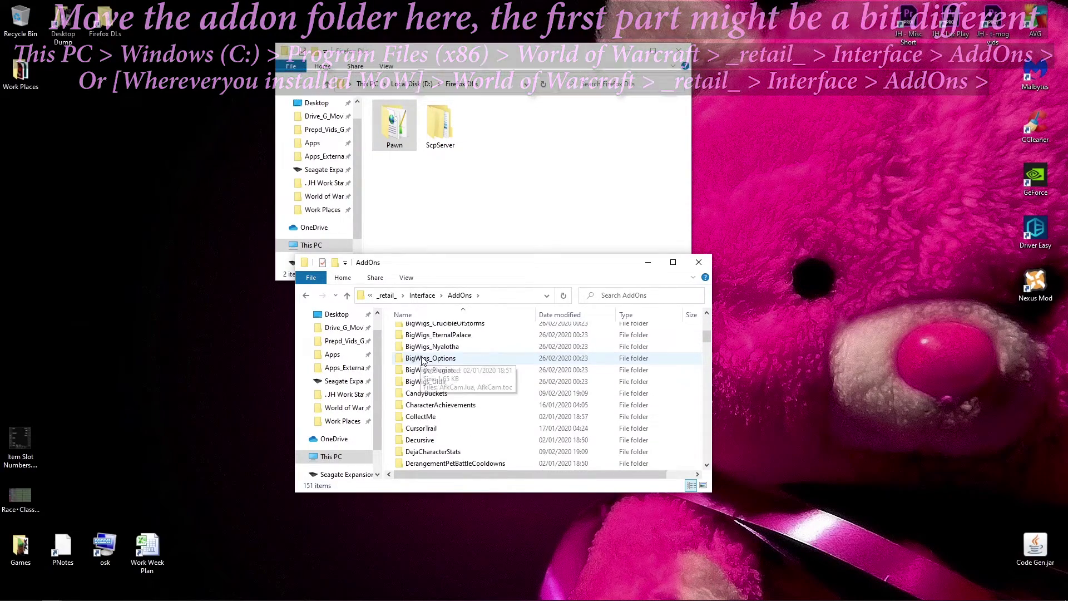
pyautogui.scroll(10, 410, 365)
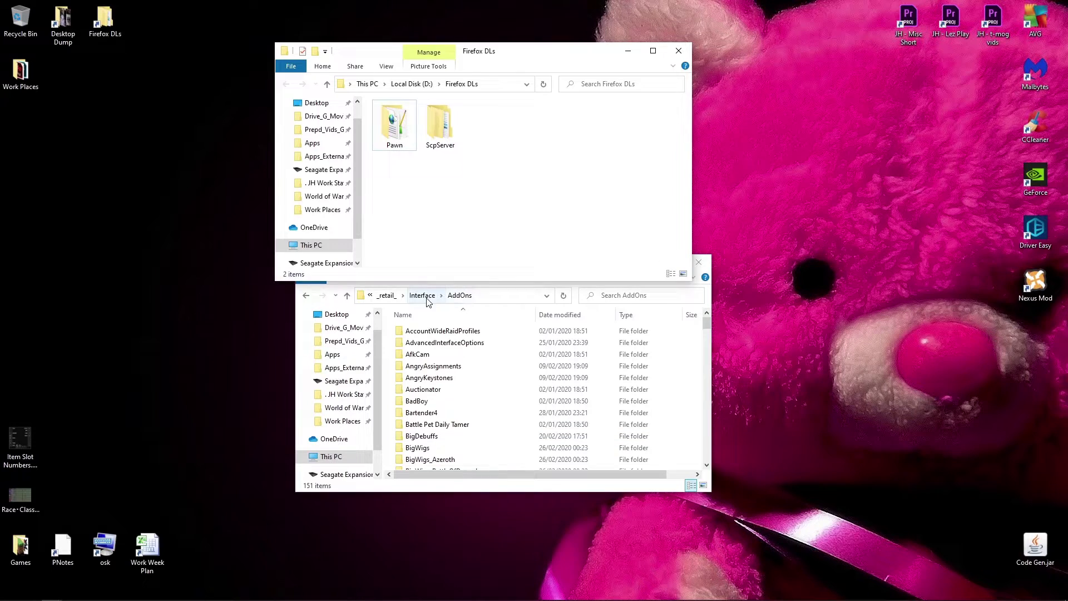
# Drag the Pawn folder into AddOns, replacing the destination files, then close AddOns.
pyautogui.click(439, 342)
pyautogui.moveTo(477, 273); pyautogui.dragTo(468, 363)
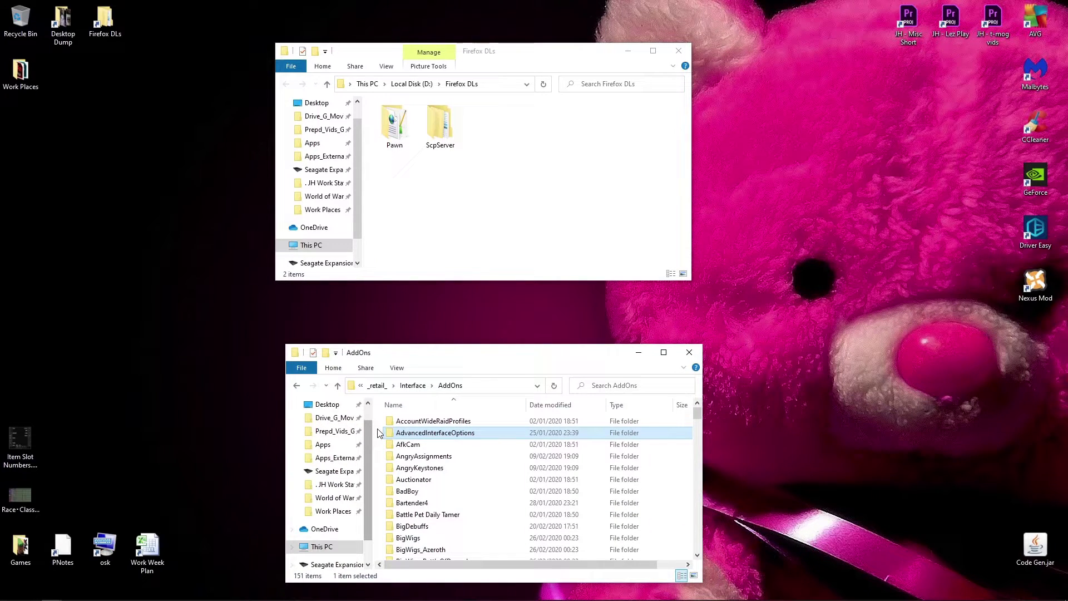
pyautogui.click(437, 232)
pyautogui.click(398, 139)
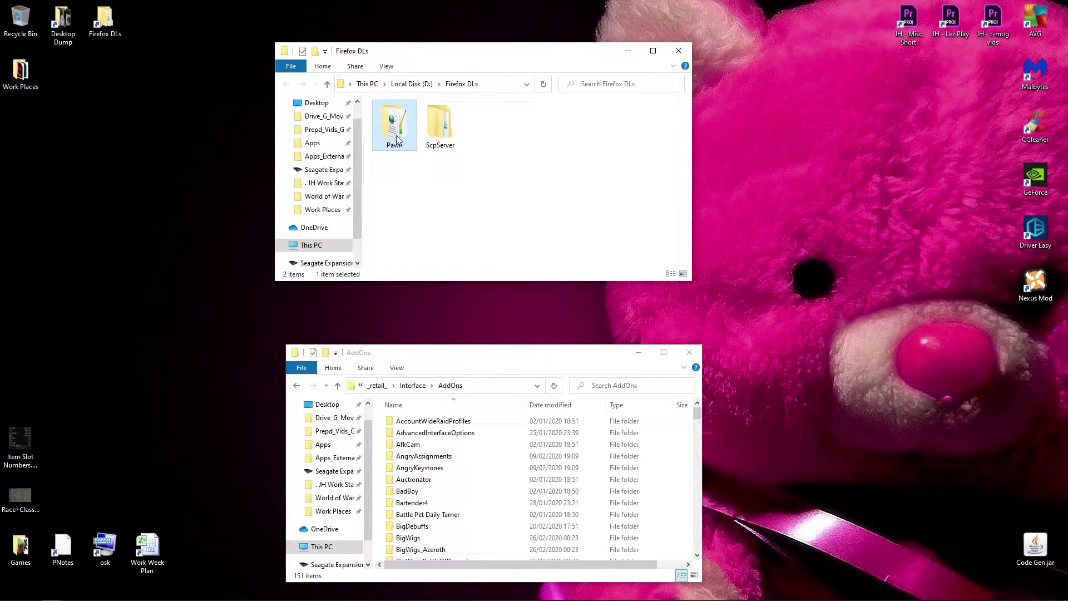
pyautogui.moveTo(397, 138); pyautogui.dragTo(376, 463)
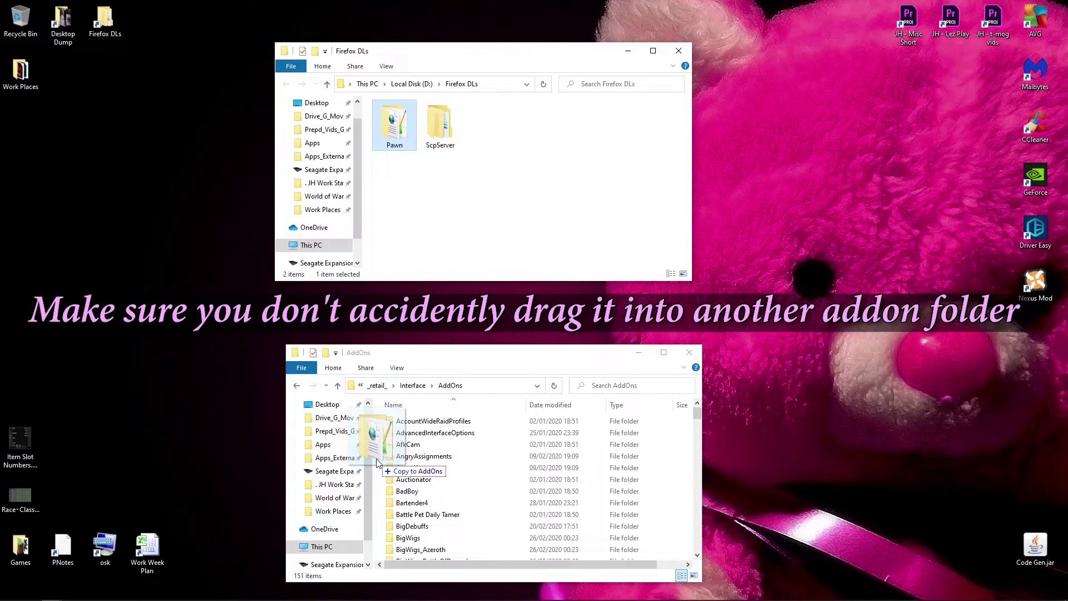
pyautogui.moveTo(376, 463); pyautogui.dragTo(377, 458)
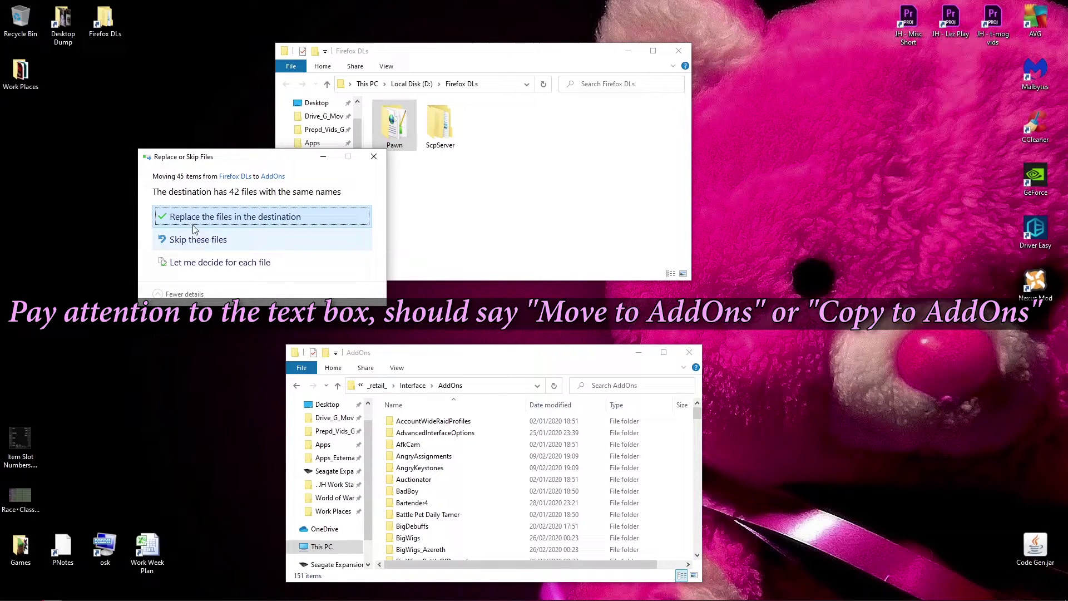
pyautogui.click(237, 222)
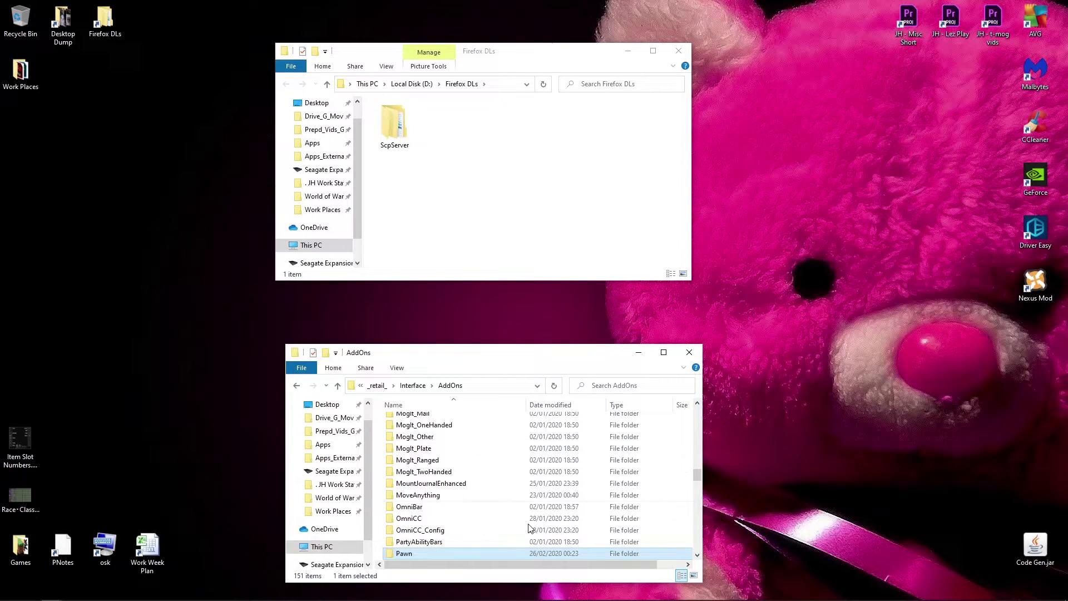
pyautogui.scroll(-2, 432, 485)
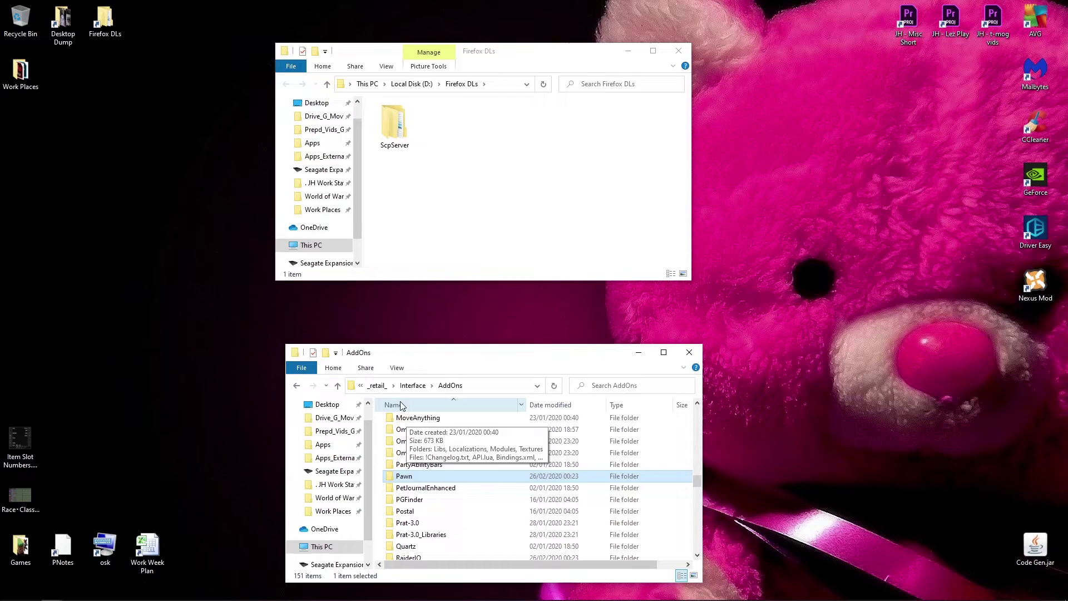
pyautogui.click(689, 352)
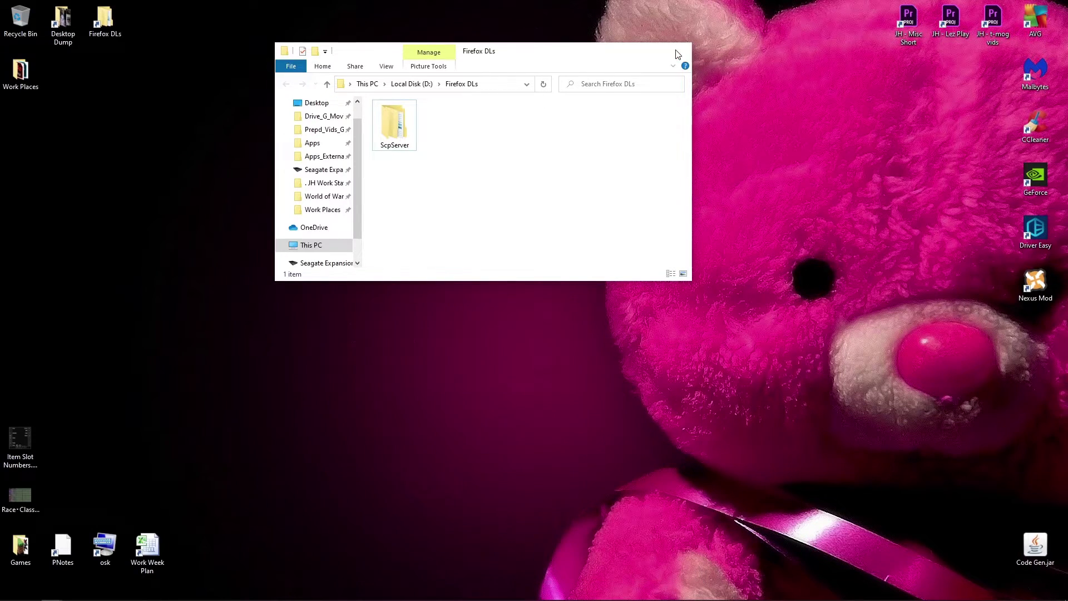
# Close Firefox DLs, launch Twitch, and open World of Warcraft's My Addons under Mods.
pyautogui.click(679, 52)
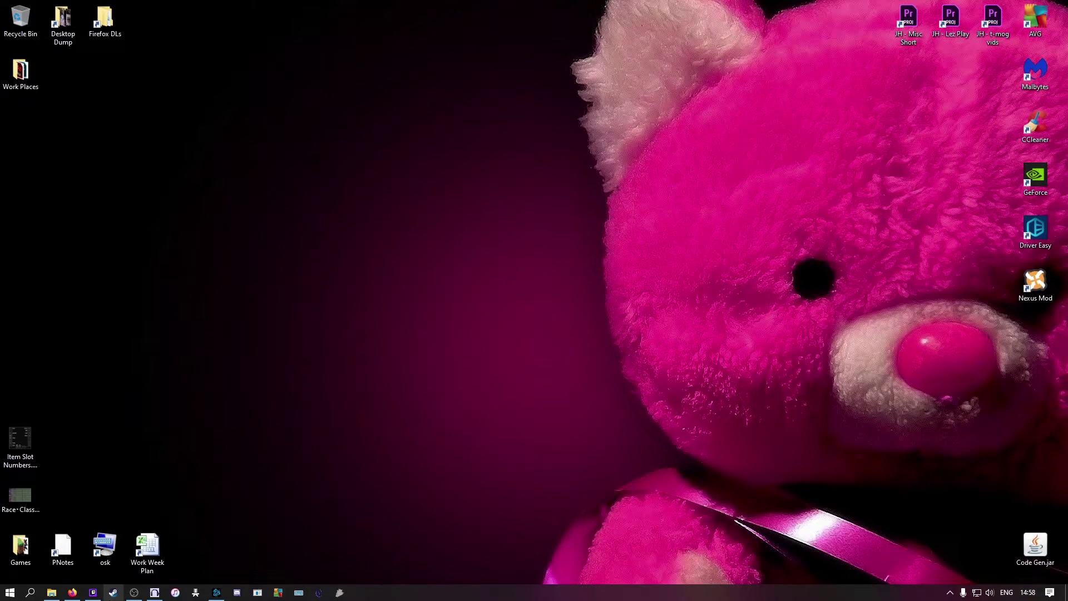
pyautogui.click(92, 598)
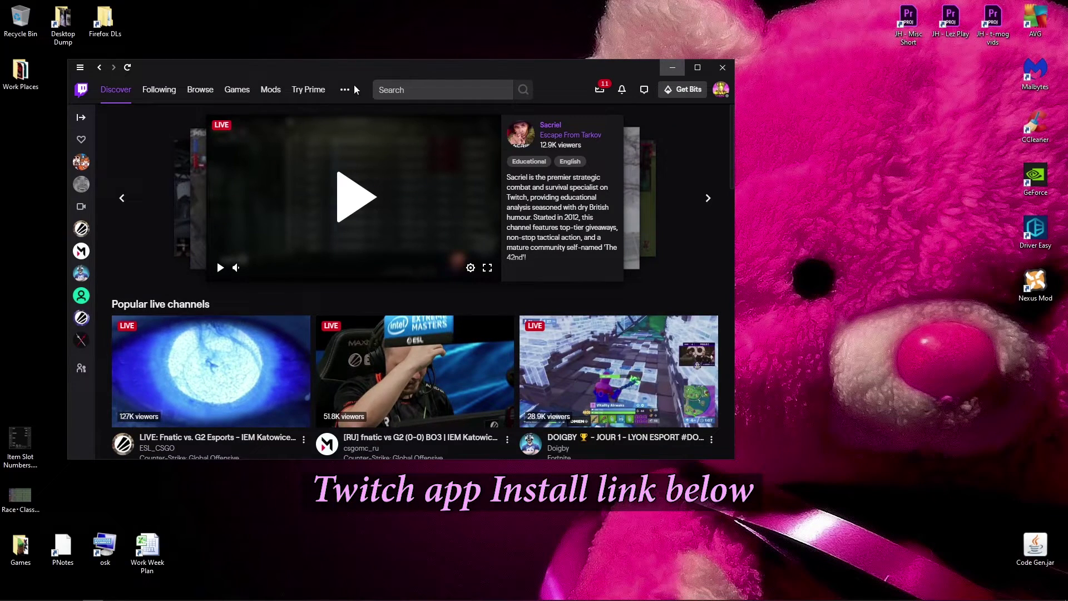
pyautogui.moveTo(391, 66); pyautogui.dragTo(493, 42)
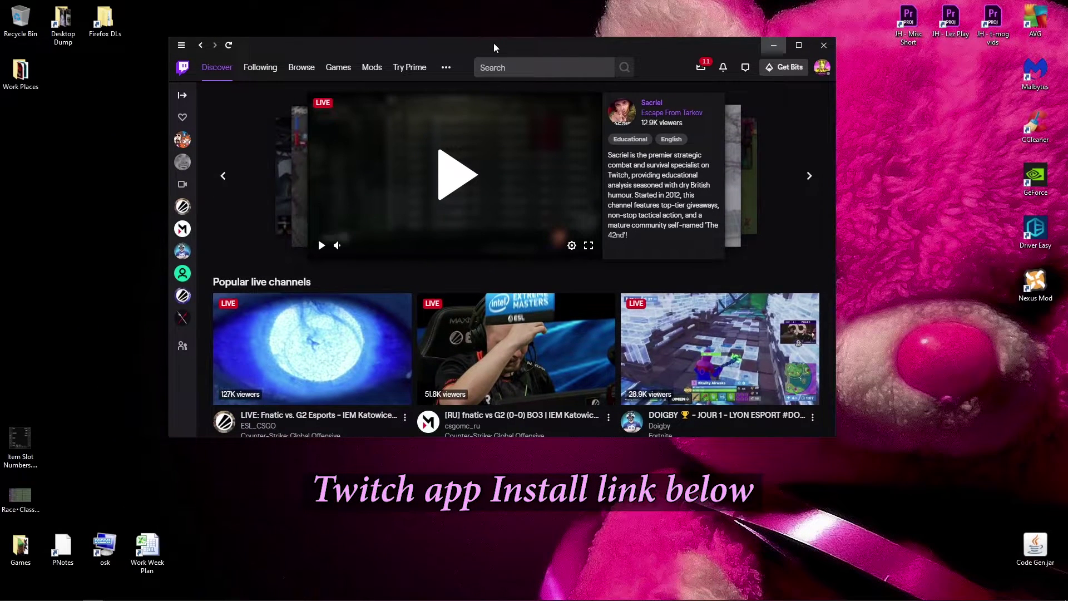
pyautogui.click(370, 67)
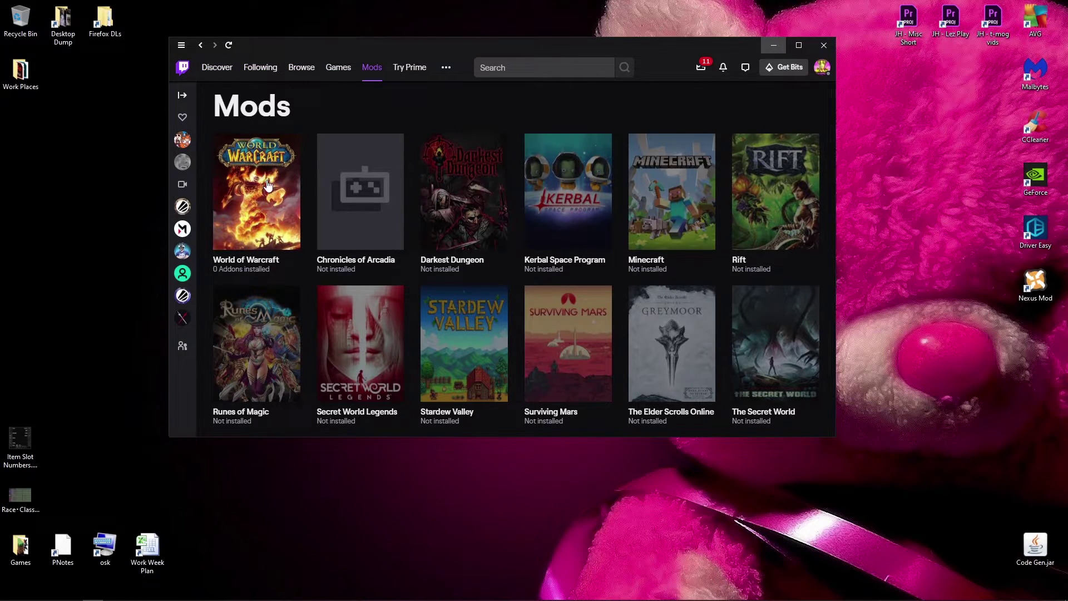
pyautogui.click(263, 201)
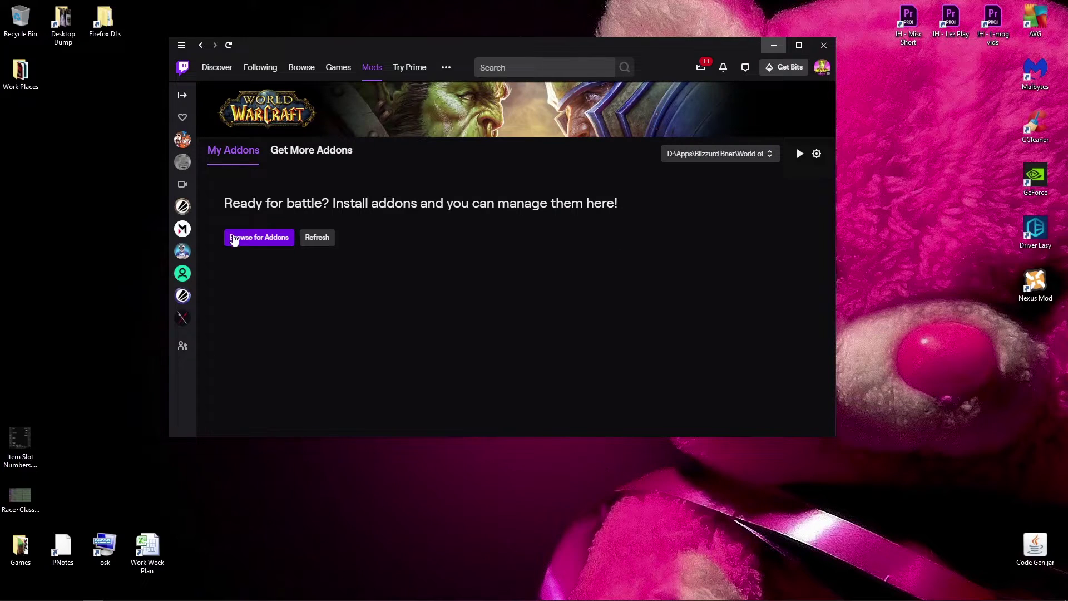
# Browse addons for the _retail_ World of Warcraft install, listing popular ones like TradeSkillMaster and Recount.
pyautogui.click(269, 240)
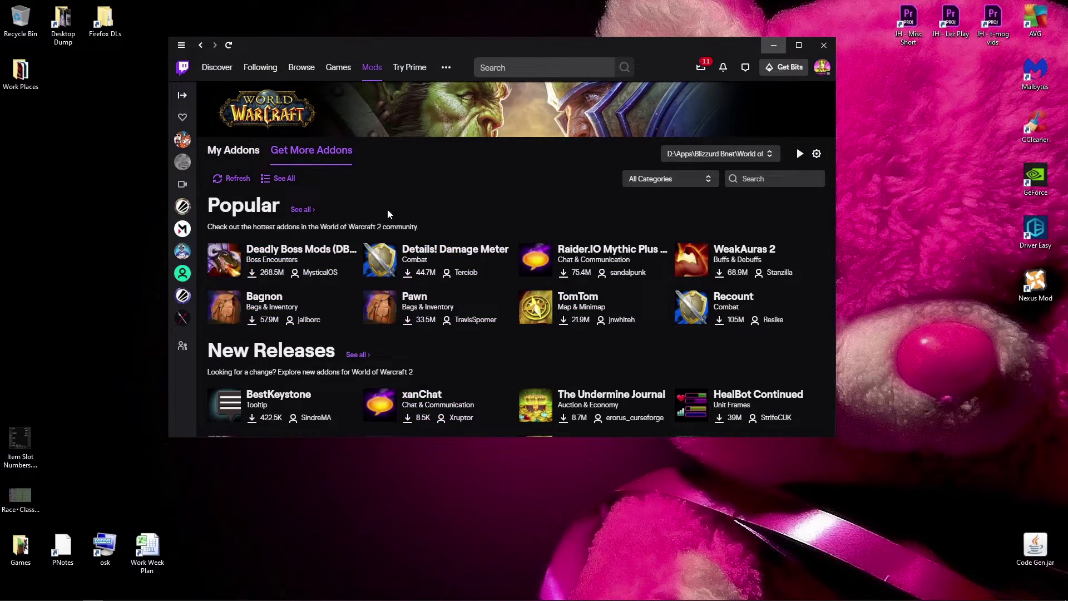
pyautogui.click(769, 155)
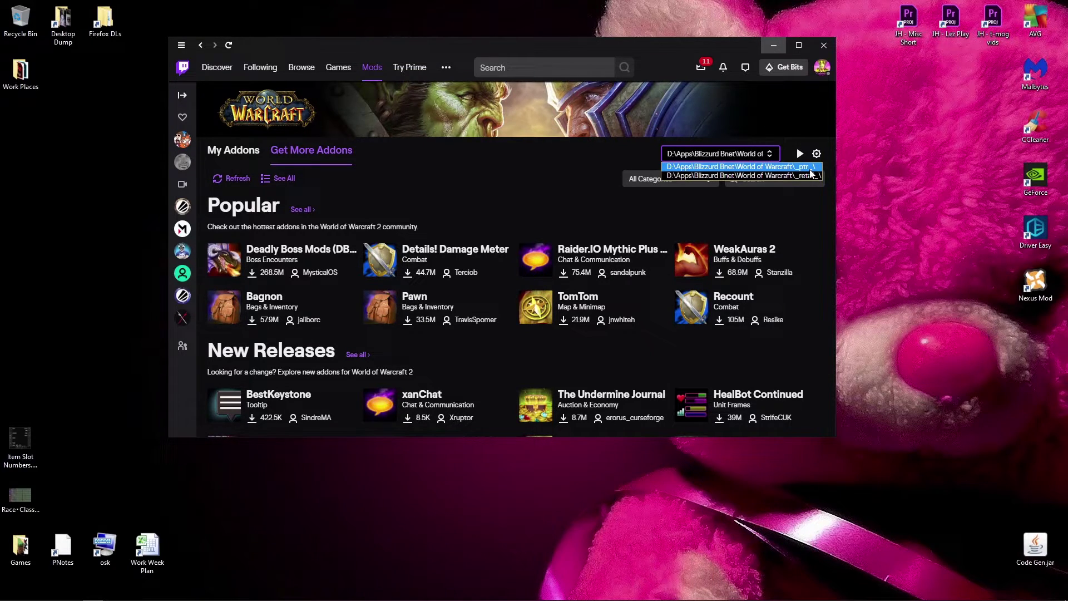
pyautogui.click(769, 176)
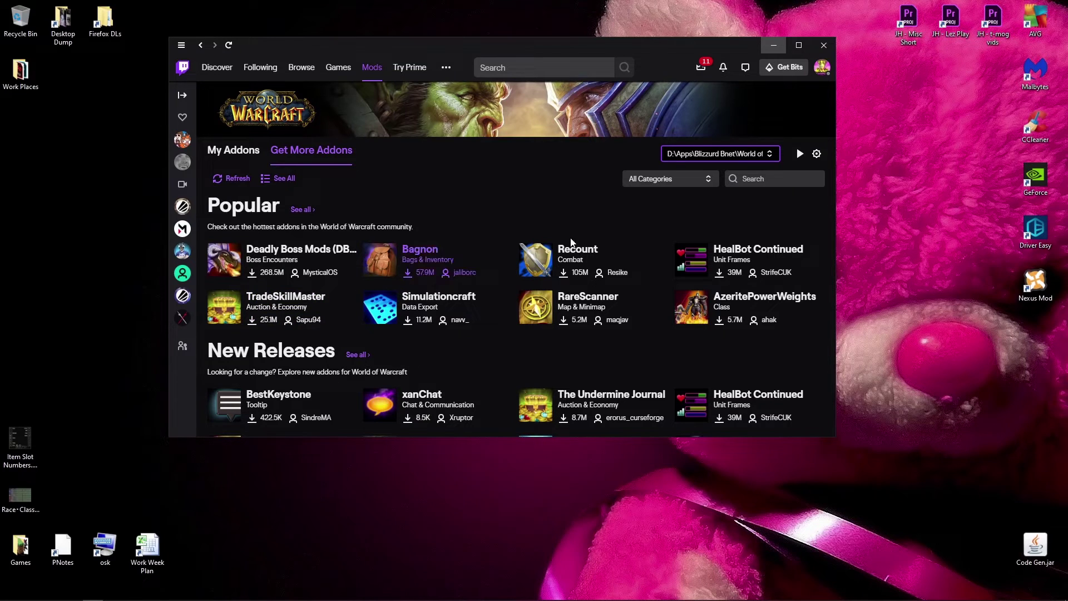
pyautogui.click(749, 154)
pyautogui.click(783, 176)
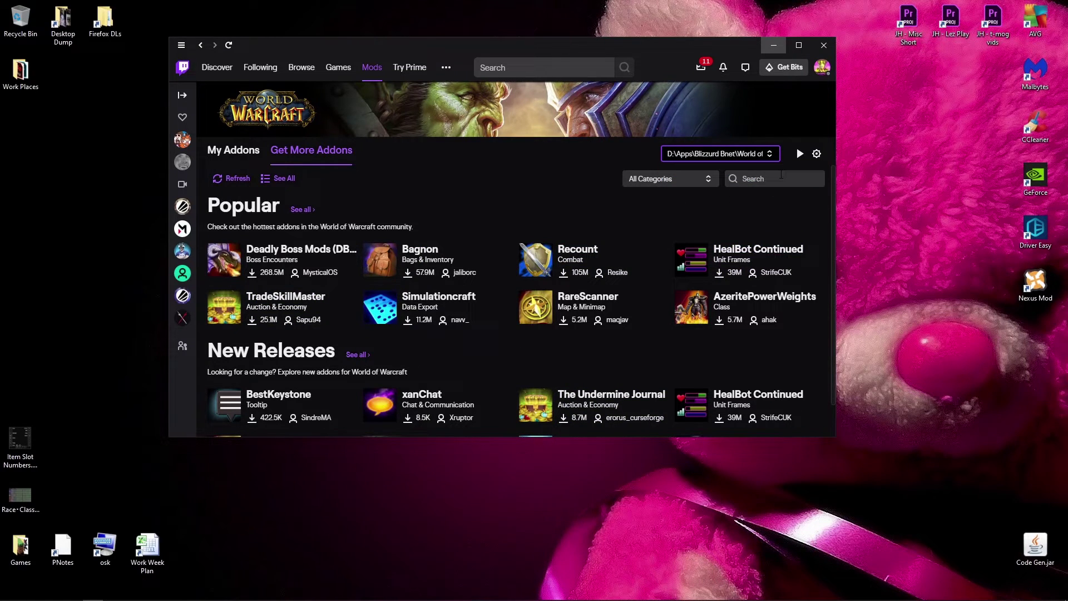
# Run Update All on the installed World of Warcraft addons, such as RaiderIO and World Quest Tracker.
pyautogui.click(261, 154)
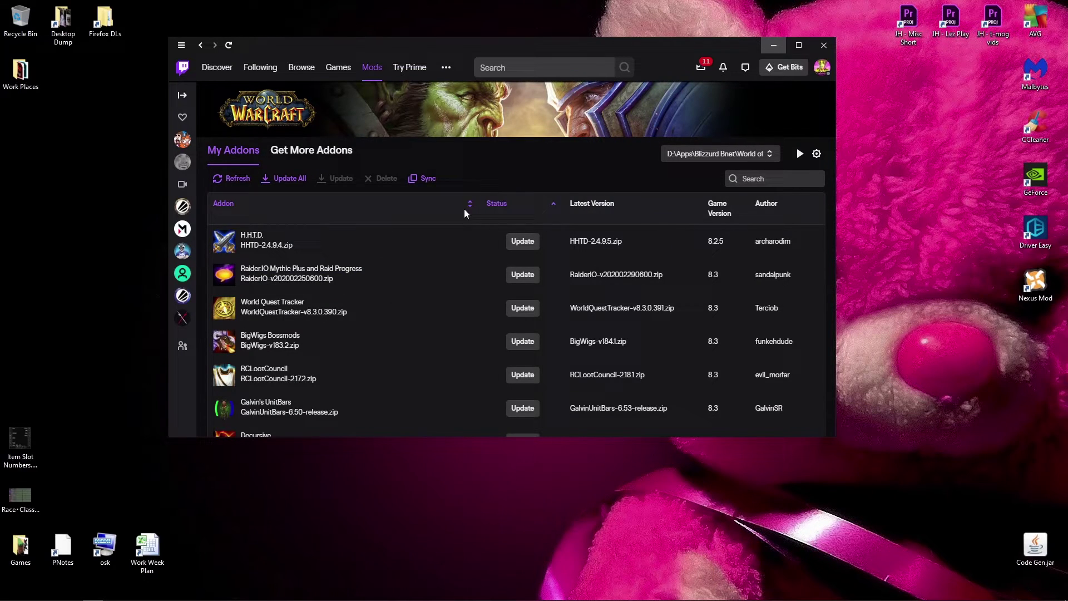
pyautogui.scroll(-8, 556, 249)
pyautogui.scroll(8, 501, 245)
pyautogui.click(285, 178)
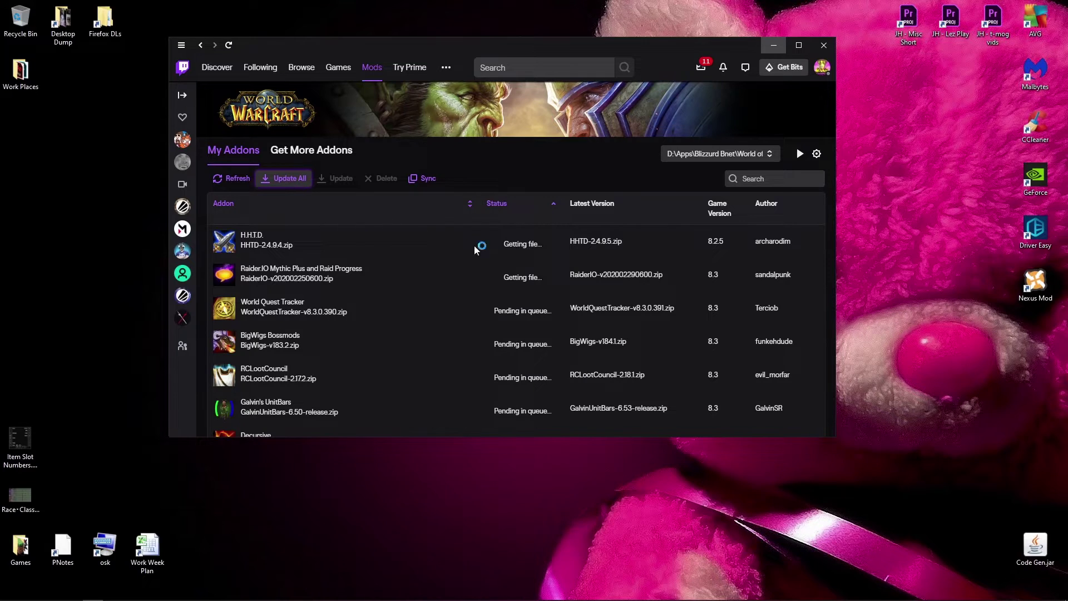
pyautogui.scroll(-2, 692, 250)
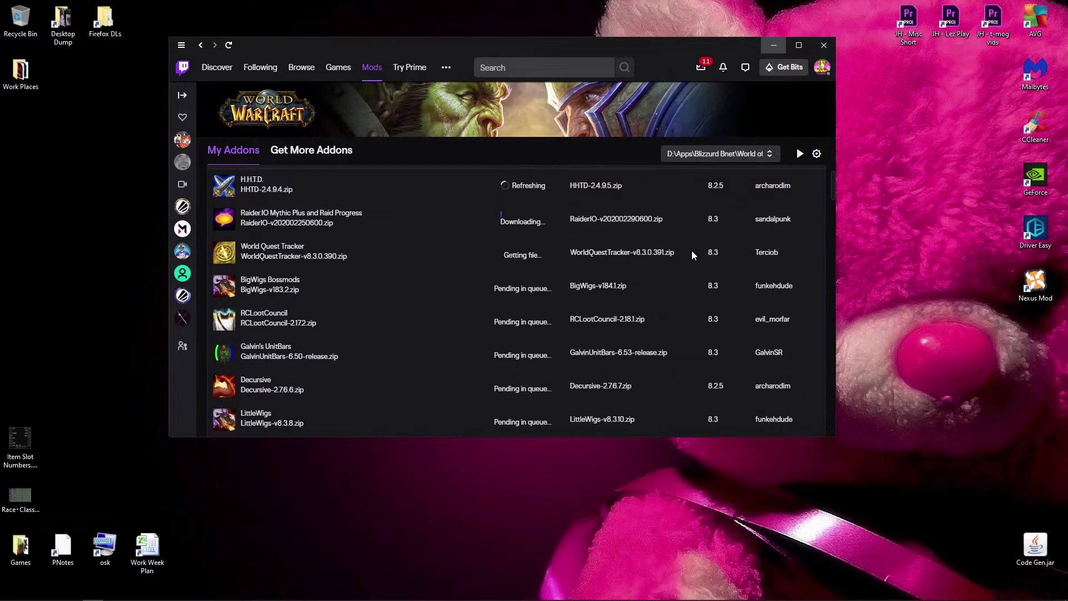
pyautogui.scroll(2, 688, 246)
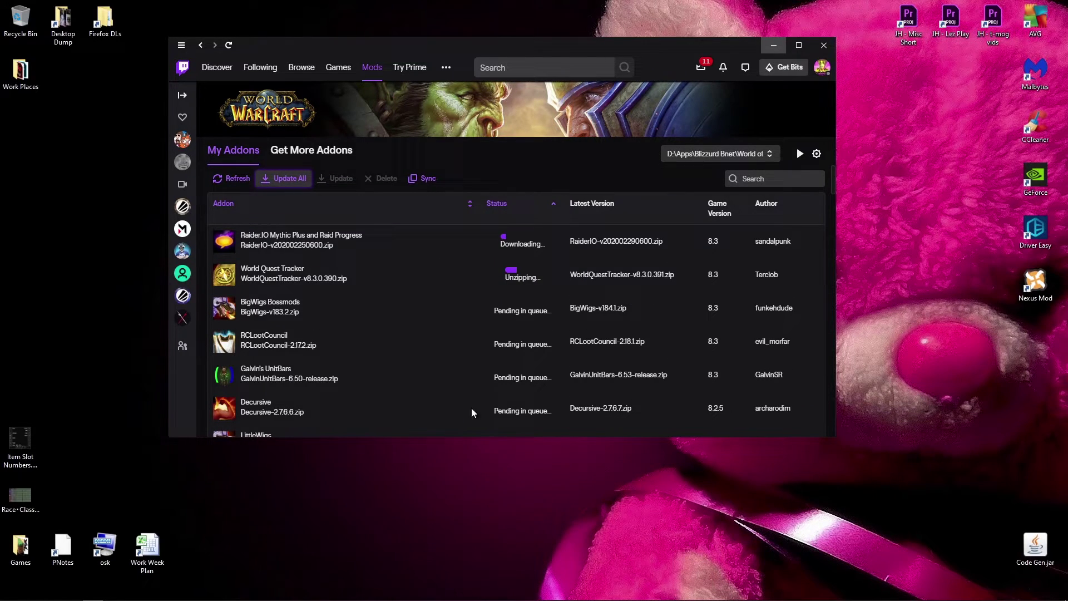